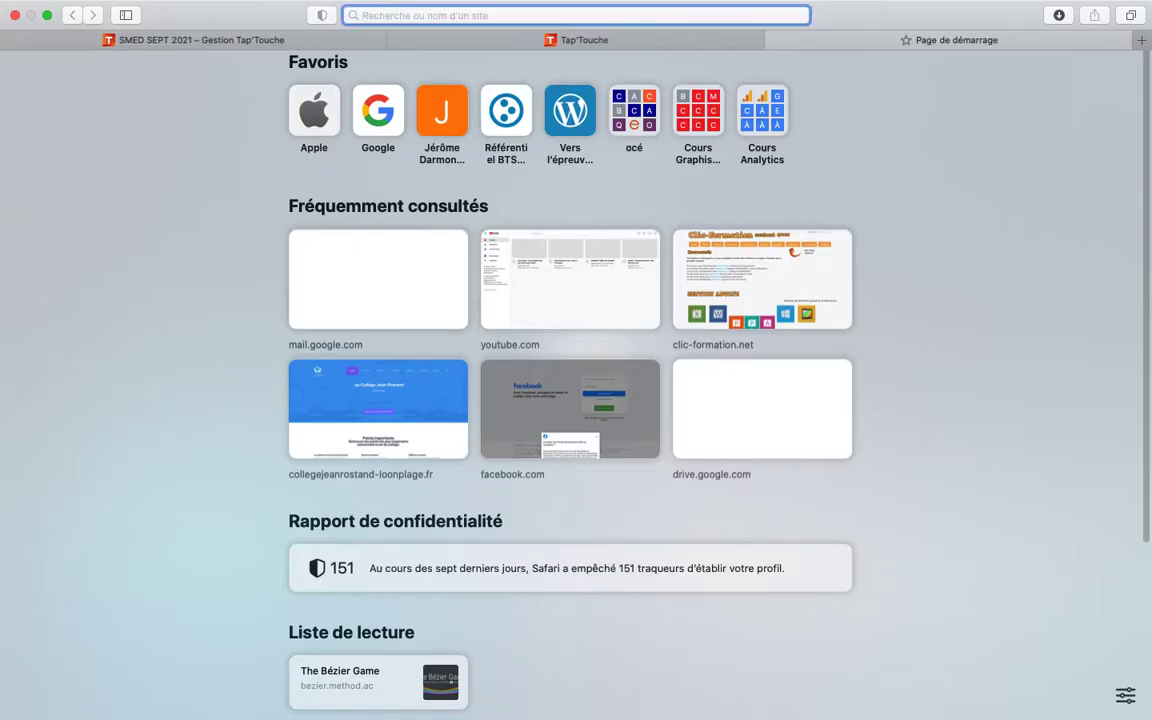
# Search Google for "adobe kuler", open Adobe Color's Kuler page and dismiss its news window
pyautogui.write('adobe ')
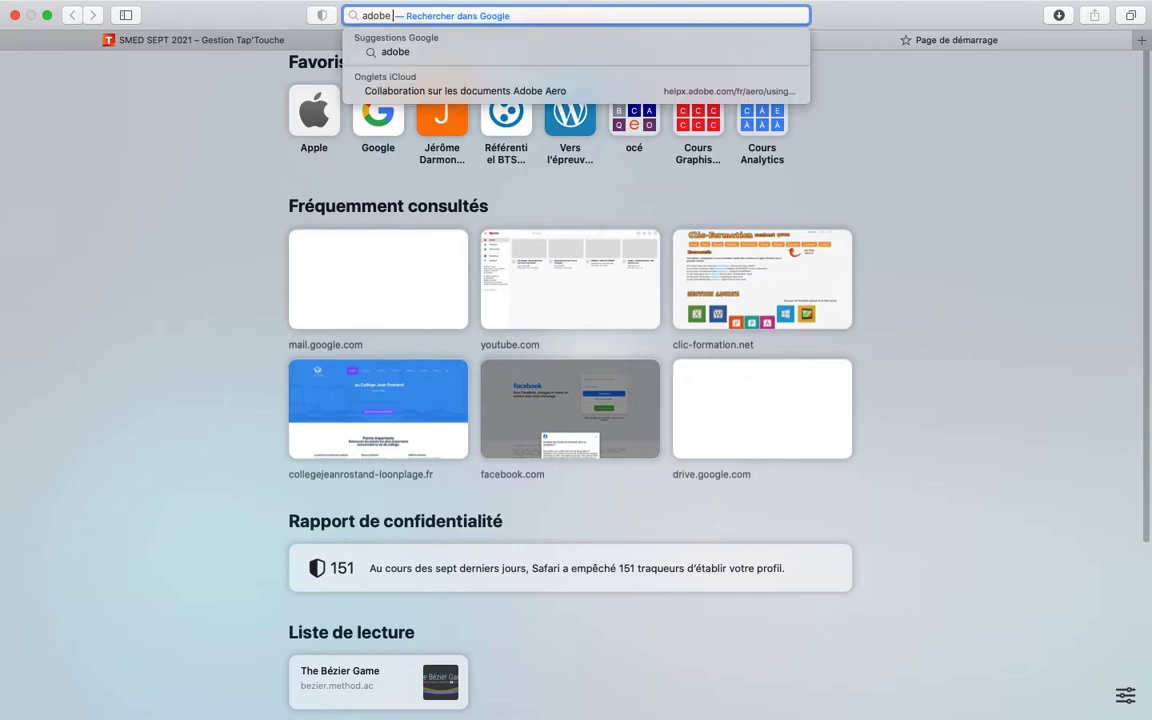
pyautogui.write('kuler')
pyautogui.press('Return')
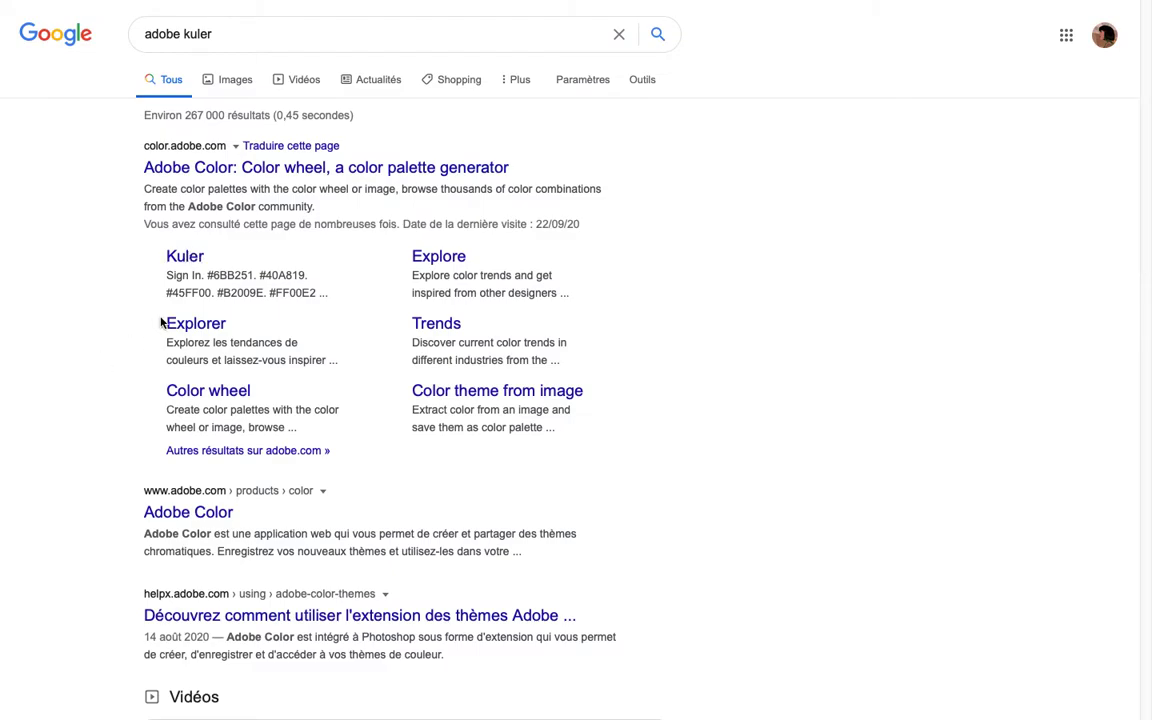
pyautogui.click(187, 257)
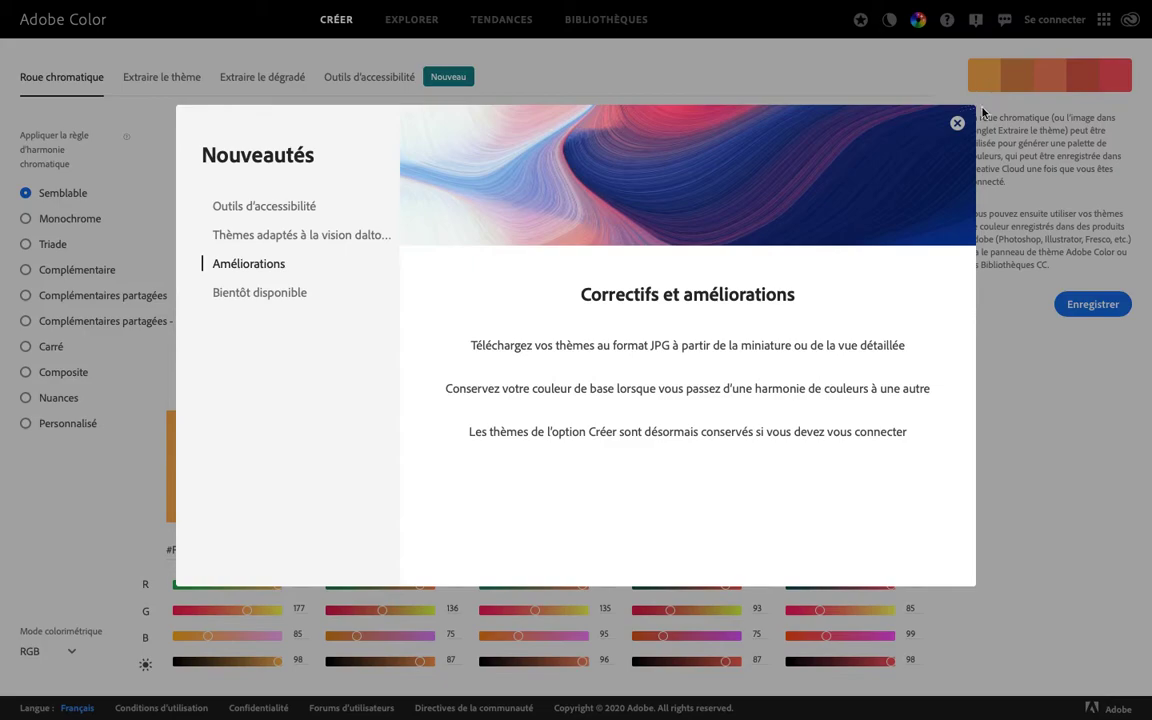
pyautogui.click(957, 124)
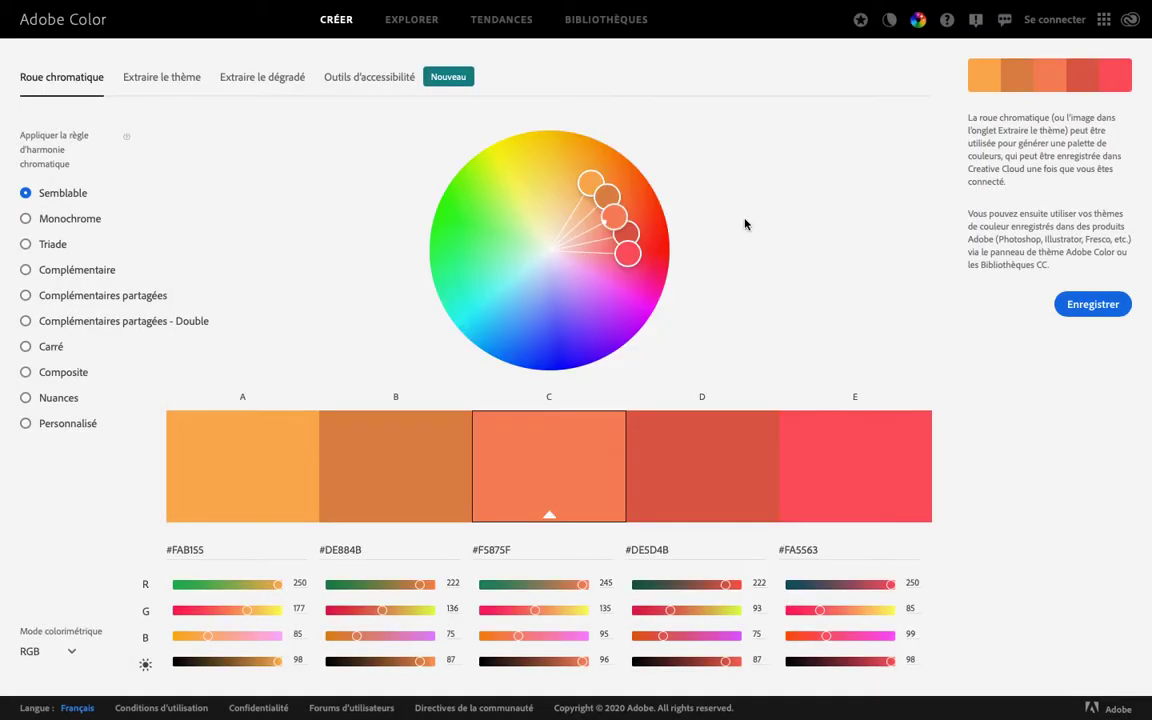
# Try the Monochrome, Triade, Complémentaire and Complémentaires partagées harmony rules on the color wheel
pyautogui.click(72, 222)
pyautogui.click(25, 244)
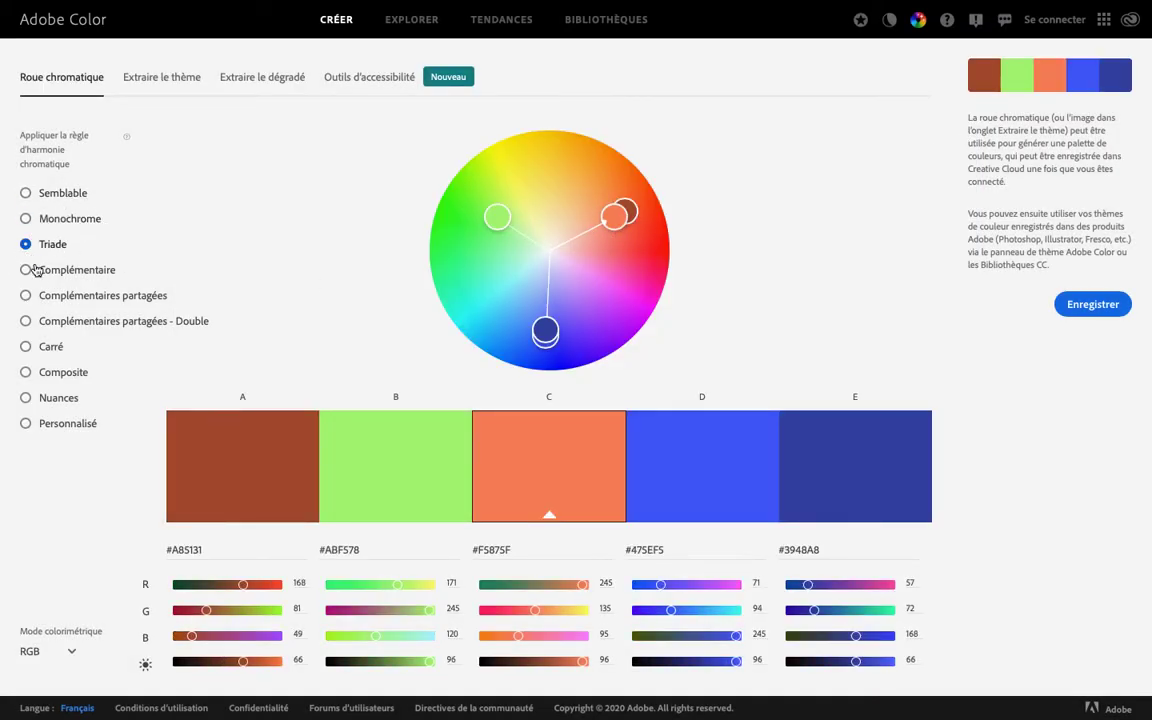
pyautogui.click(55, 279)
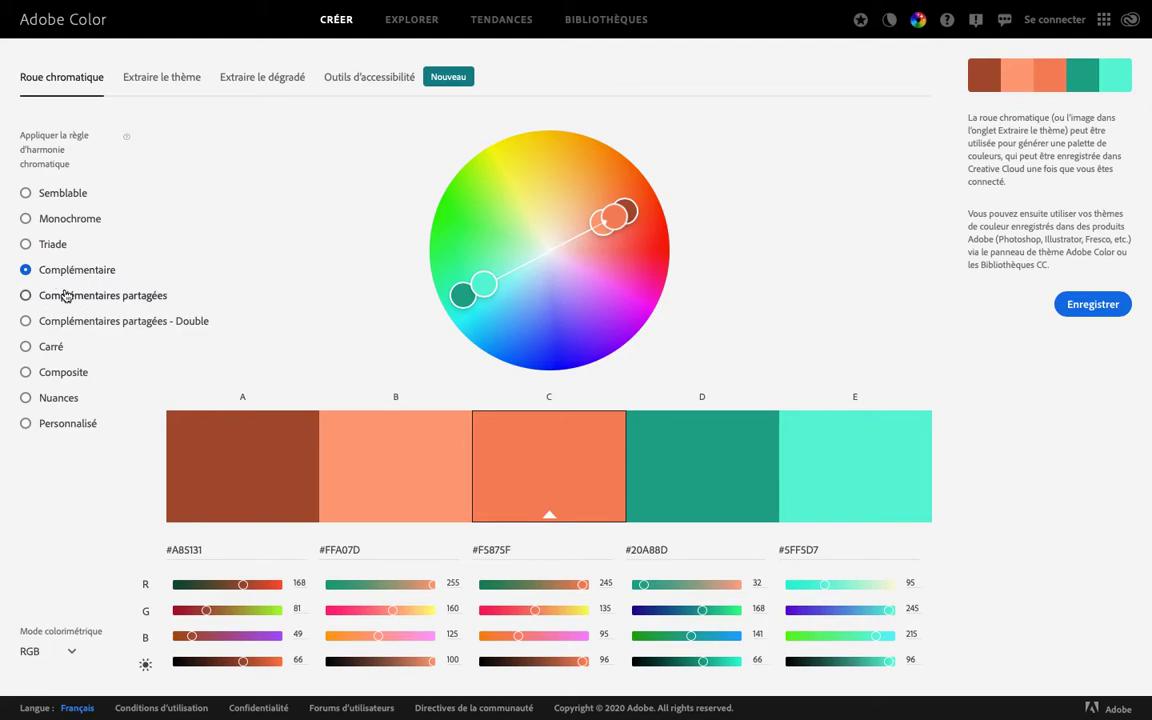
pyautogui.click(60, 295)
pyautogui.moveTo(483, 247)
pyautogui.mouseDown()
pyautogui.moveTo(577, 173)
pyautogui.moveTo(592, 177)
pyautogui.moveTo(505, 242)
pyautogui.mouseUp()
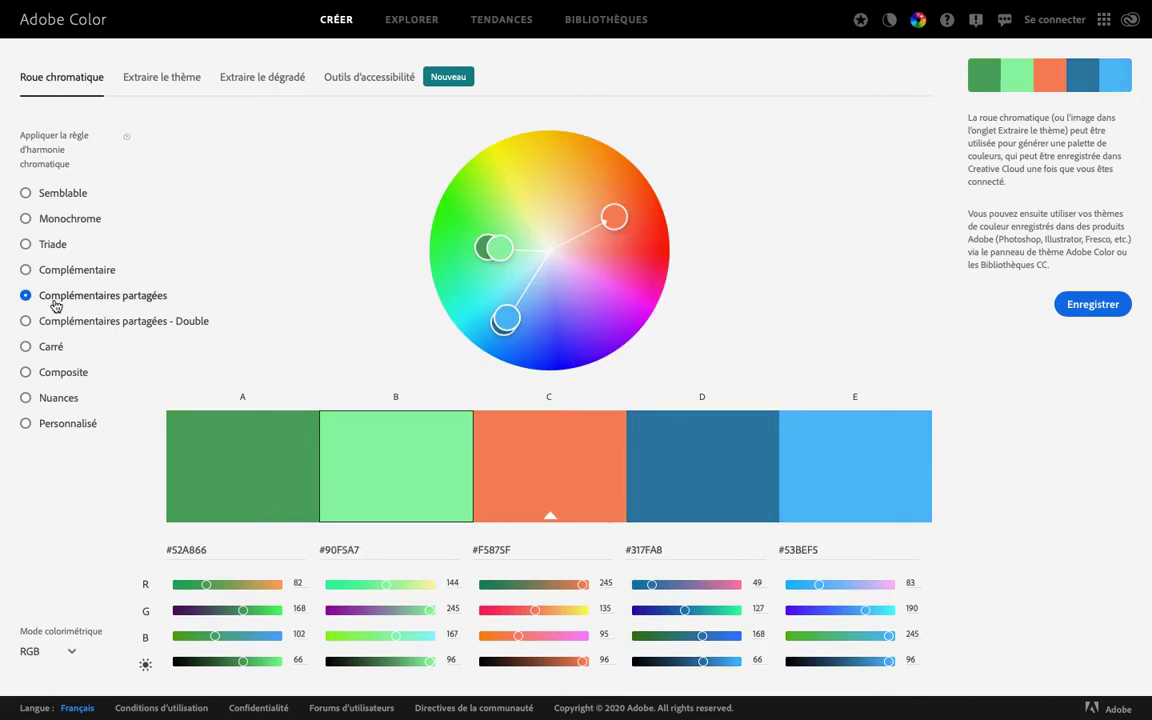
# Apply the Complémentaire harmony rule and rotate the palette to yellow and violet tones
pyautogui.click(66, 270)
pyautogui.moveTo(604, 222)
pyautogui.mouseDown()
pyautogui.moveTo(522, 316)
pyautogui.moveTo(517, 248)
pyautogui.moveTo(531, 221)
pyautogui.mouseUp()
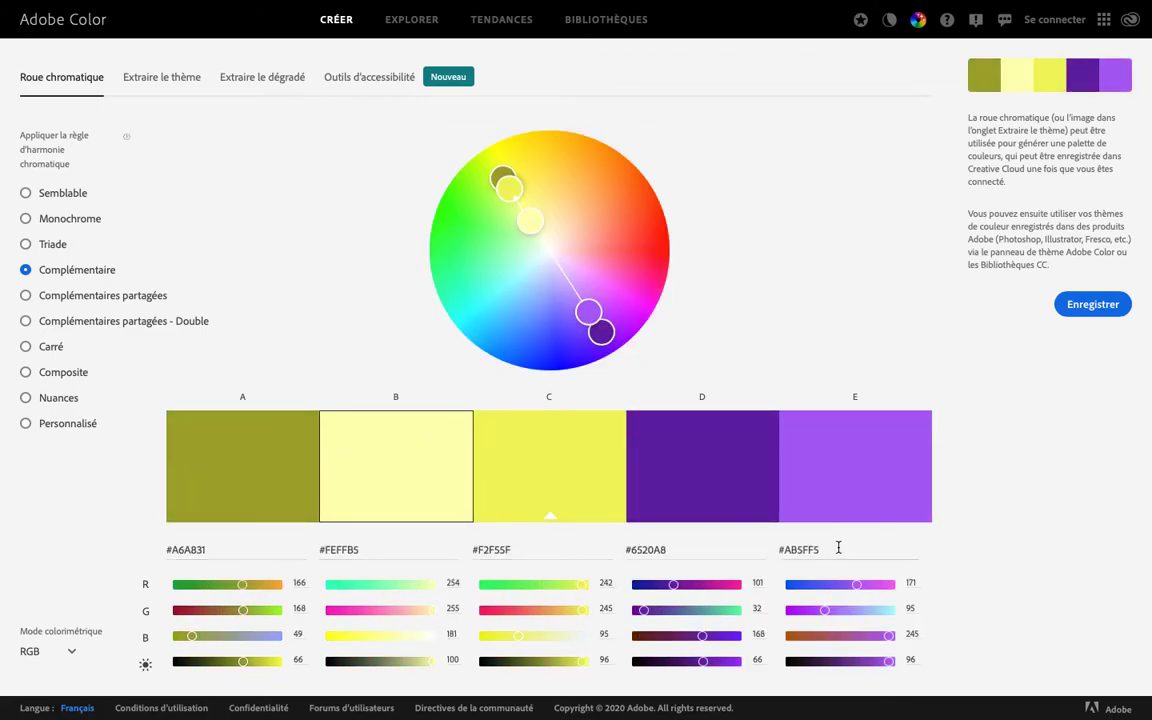
# Switch to the Illustrator document and inspect the fill color in the color picker without changing it
pyautogui.hotkey('ctrl', 'Left')
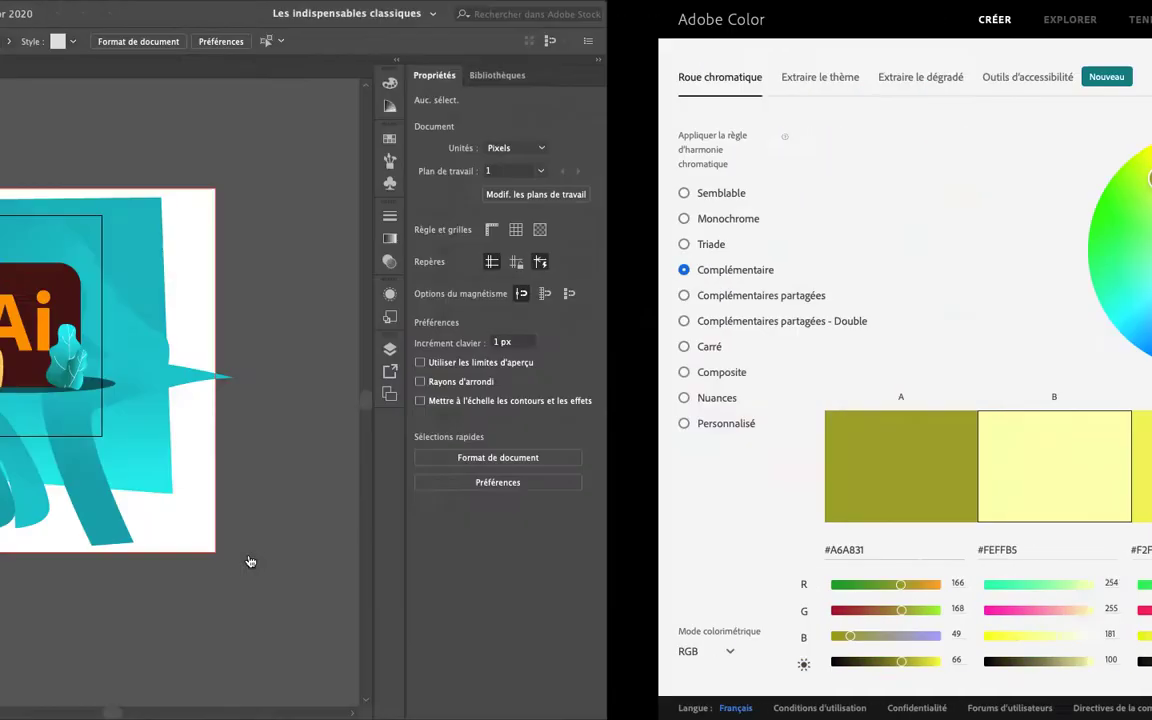
pyautogui.doubleClick(19, 372)
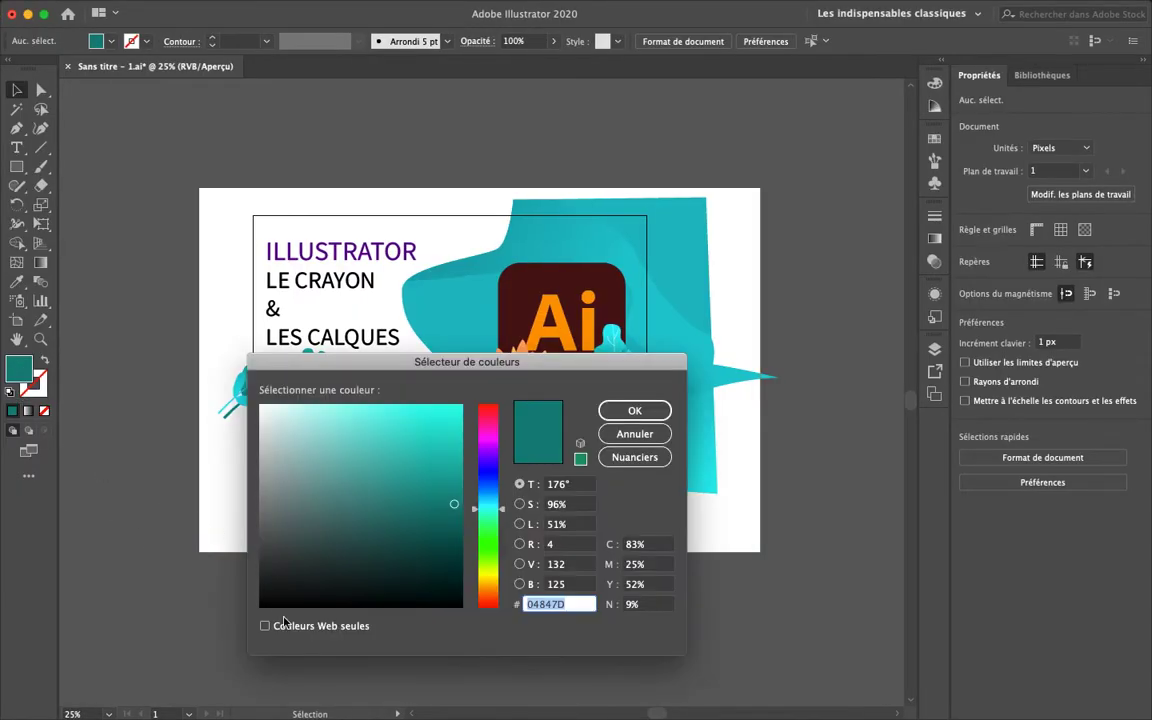
pyautogui.click(640, 434)
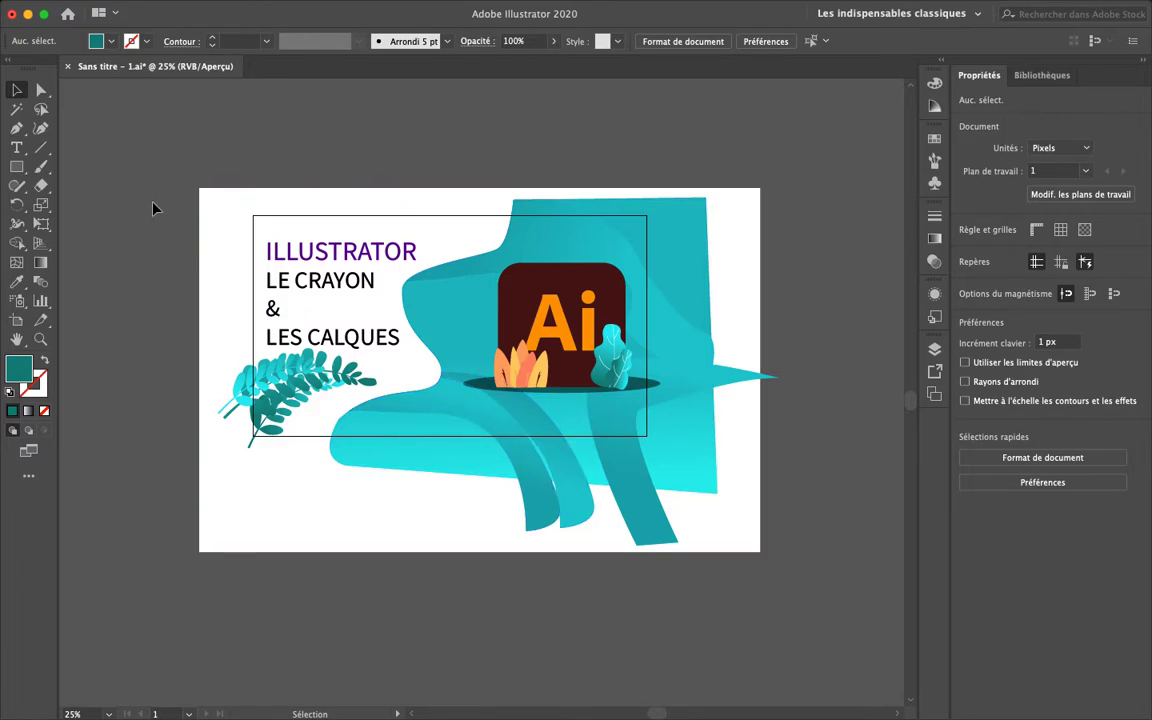
# Select the whole illustration and open Redéfinir les couleurs de l'illustration for it
pyautogui.moveTo(185, 163); pyautogui.dragTo(826, 625)
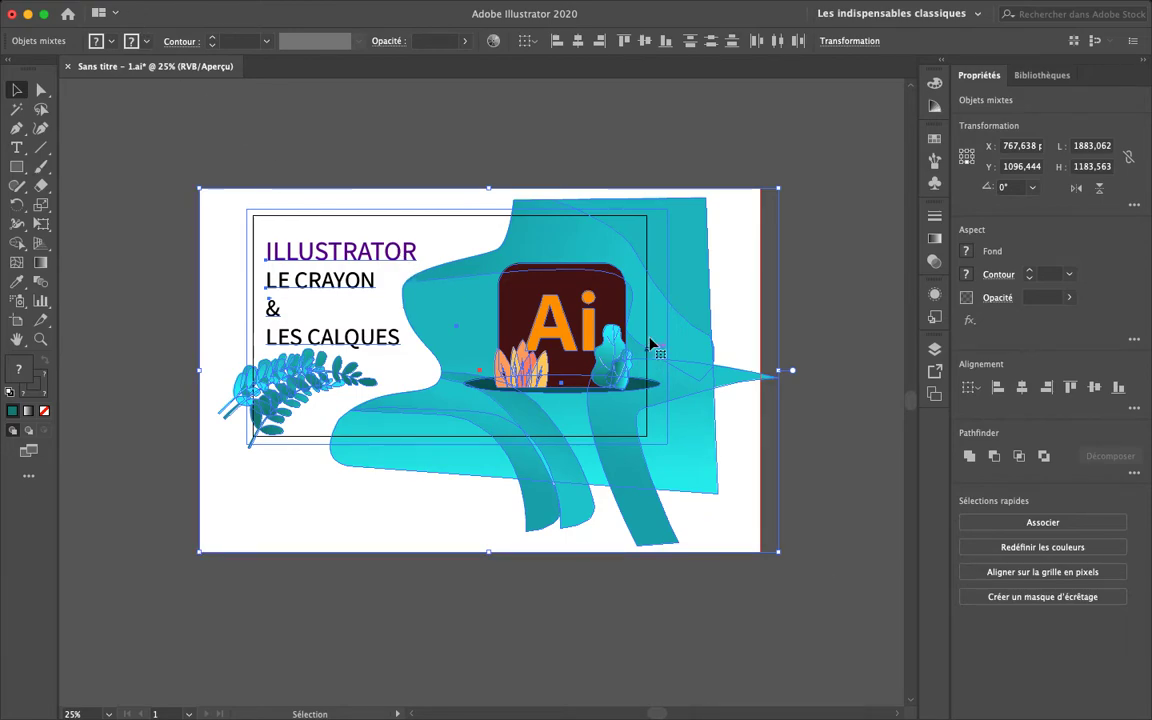
pyautogui.moveTo(146, 6)
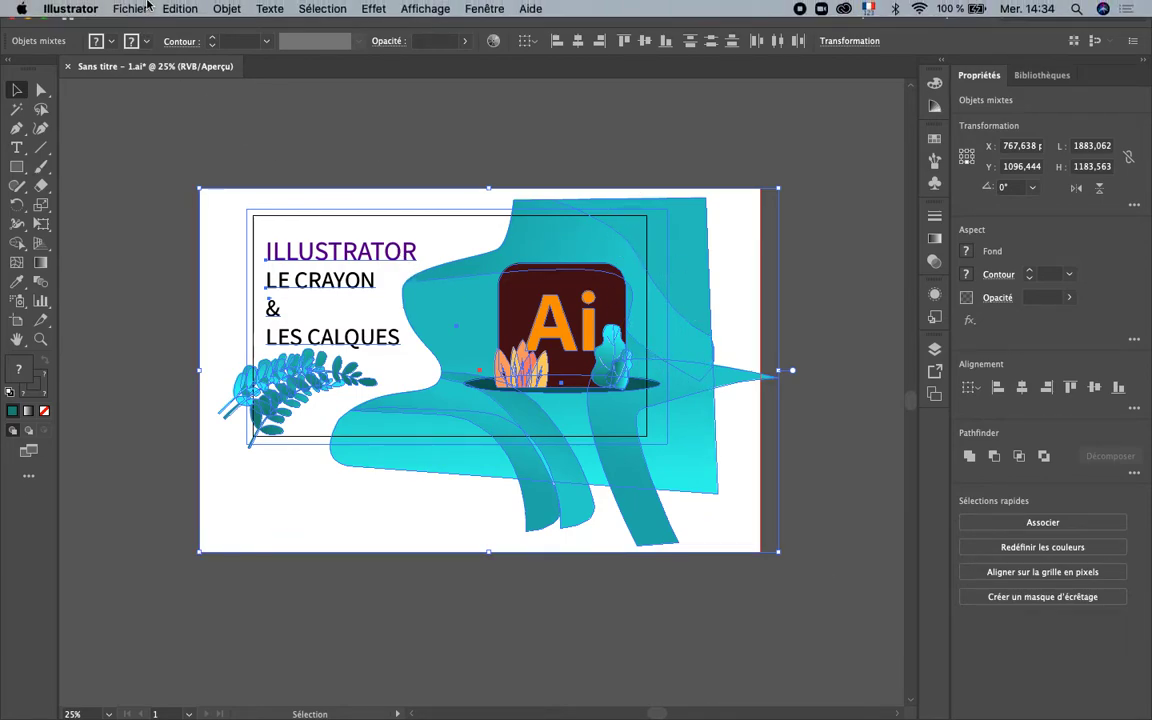
pyautogui.click(192, 15)
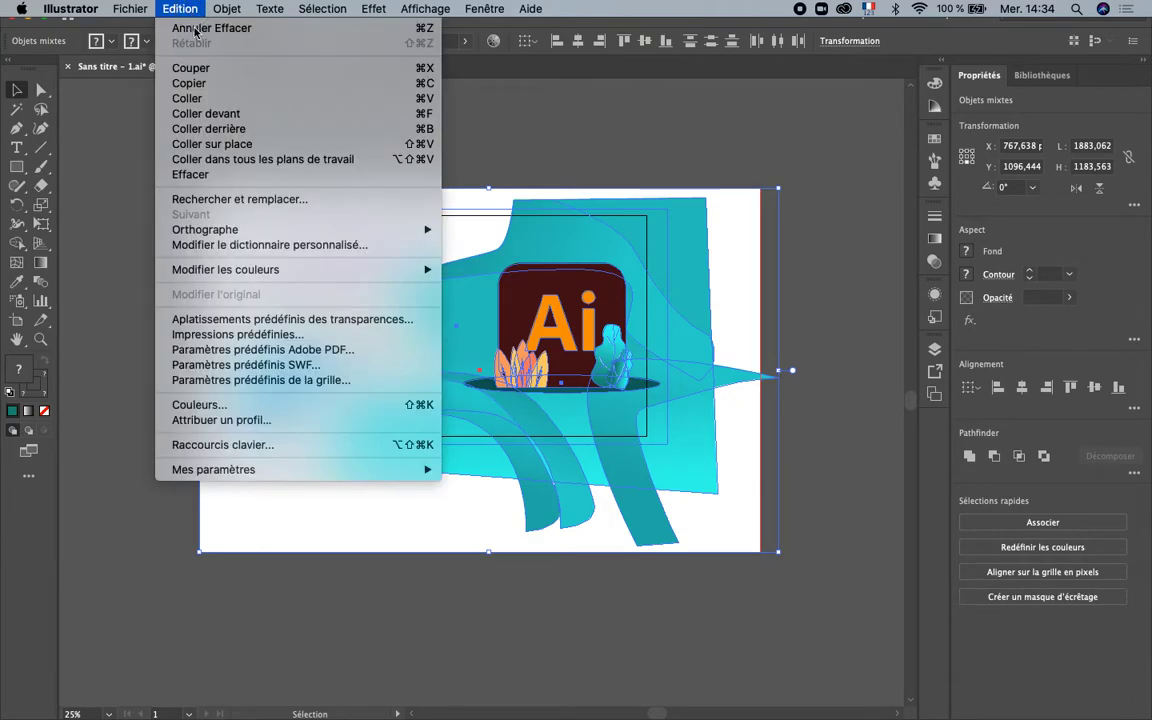
pyautogui.moveTo(375, 277)
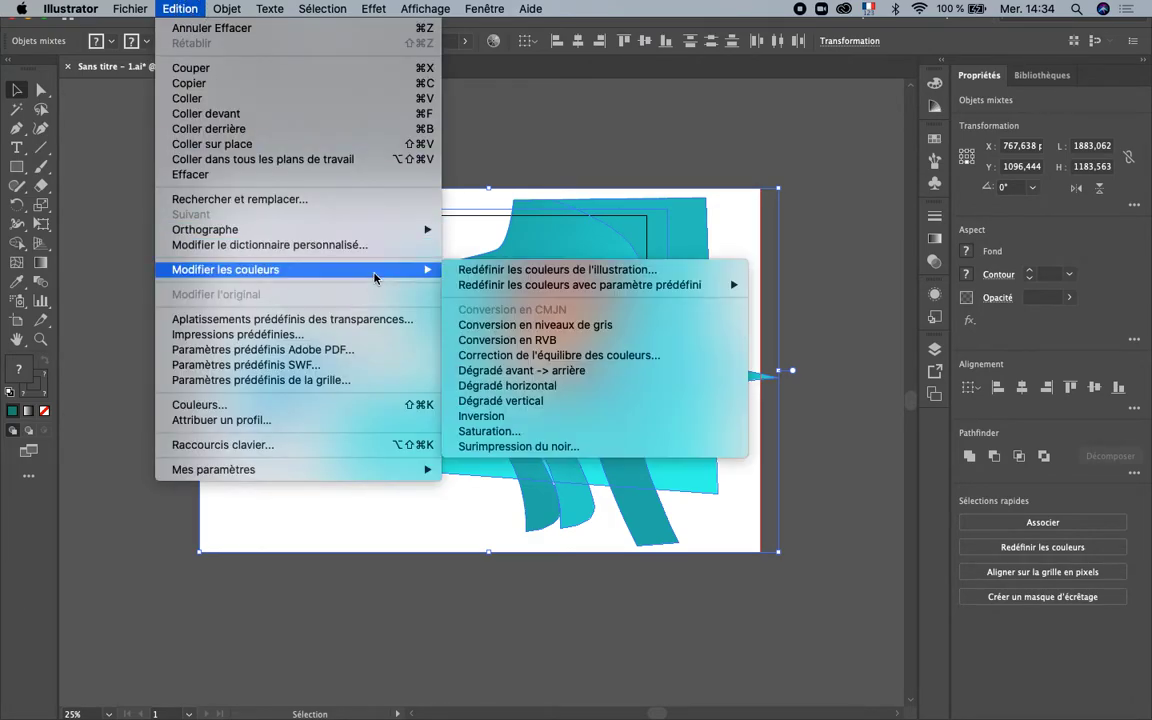
pyautogui.click(527, 272)
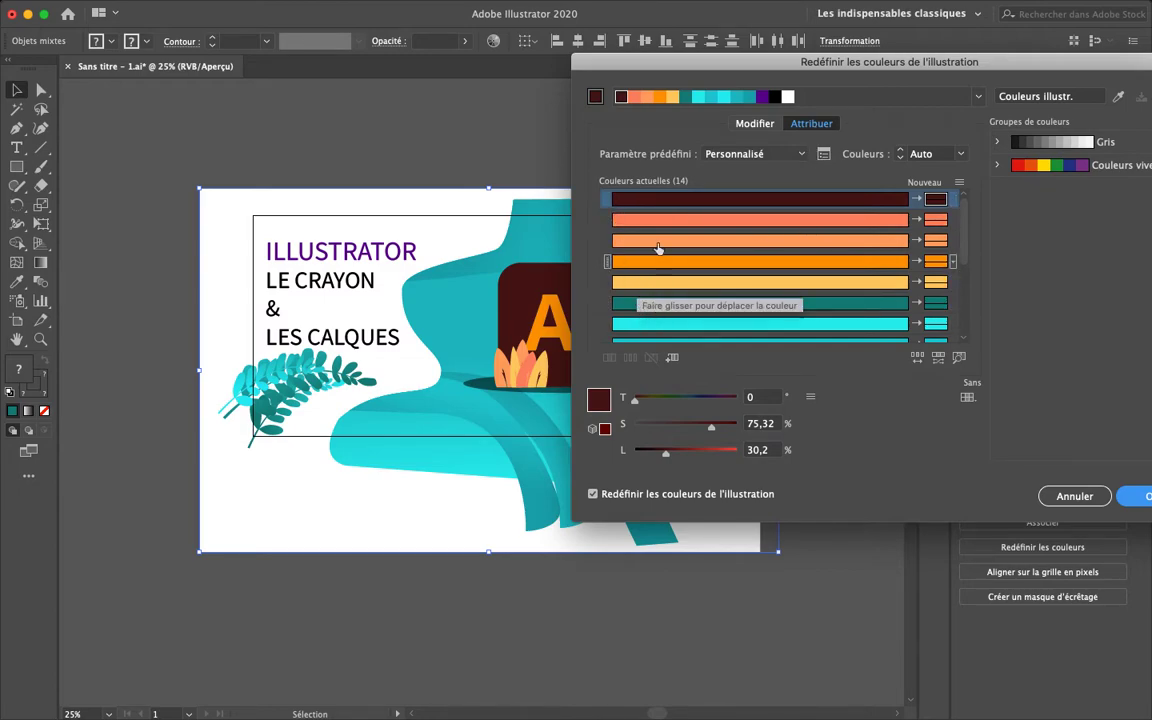
# Review the illustration's current colors, show them on the editing color wheel and move the dialog clear of the artwork
pyautogui.scroll(-5, 704, 335)
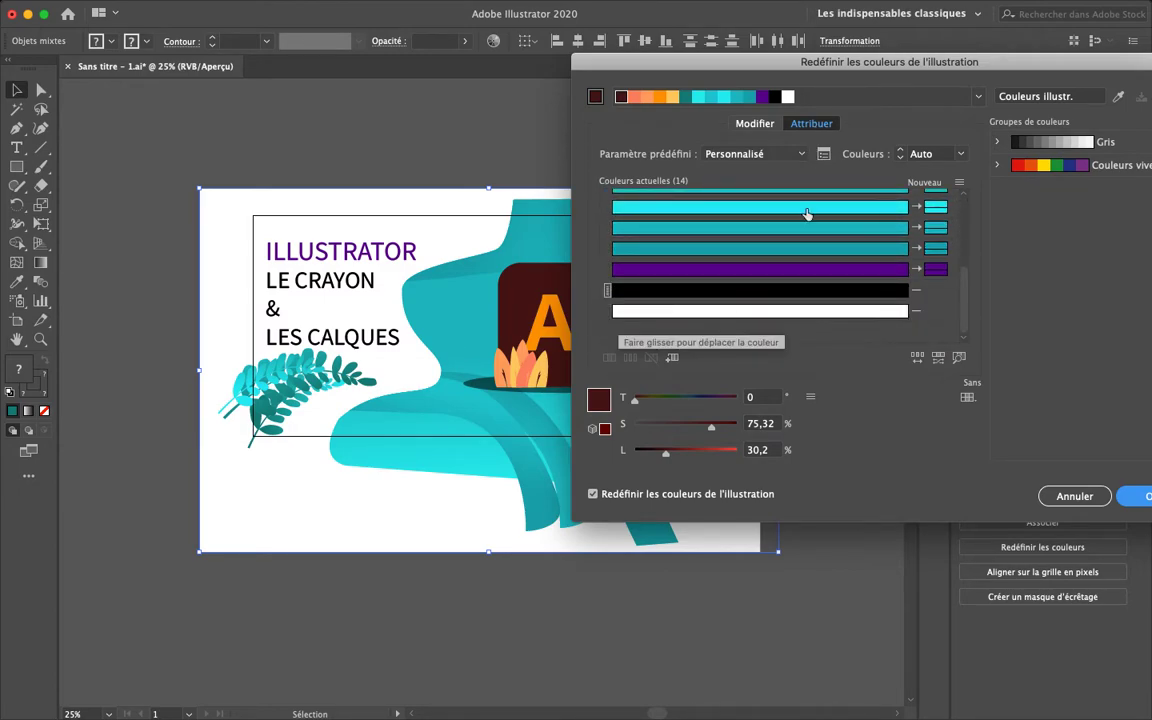
pyautogui.scroll(5, 725, 244)
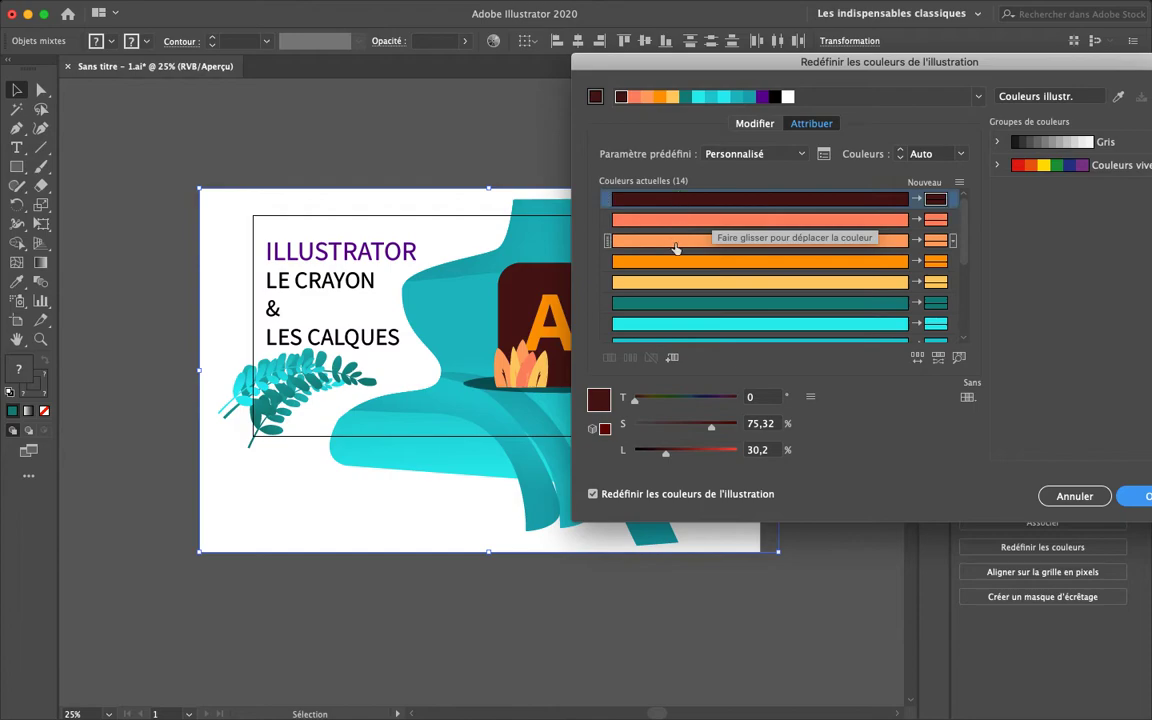
pyautogui.scroll(-5, 765, 297)
pyautogui.scroll(5, 761, 293)
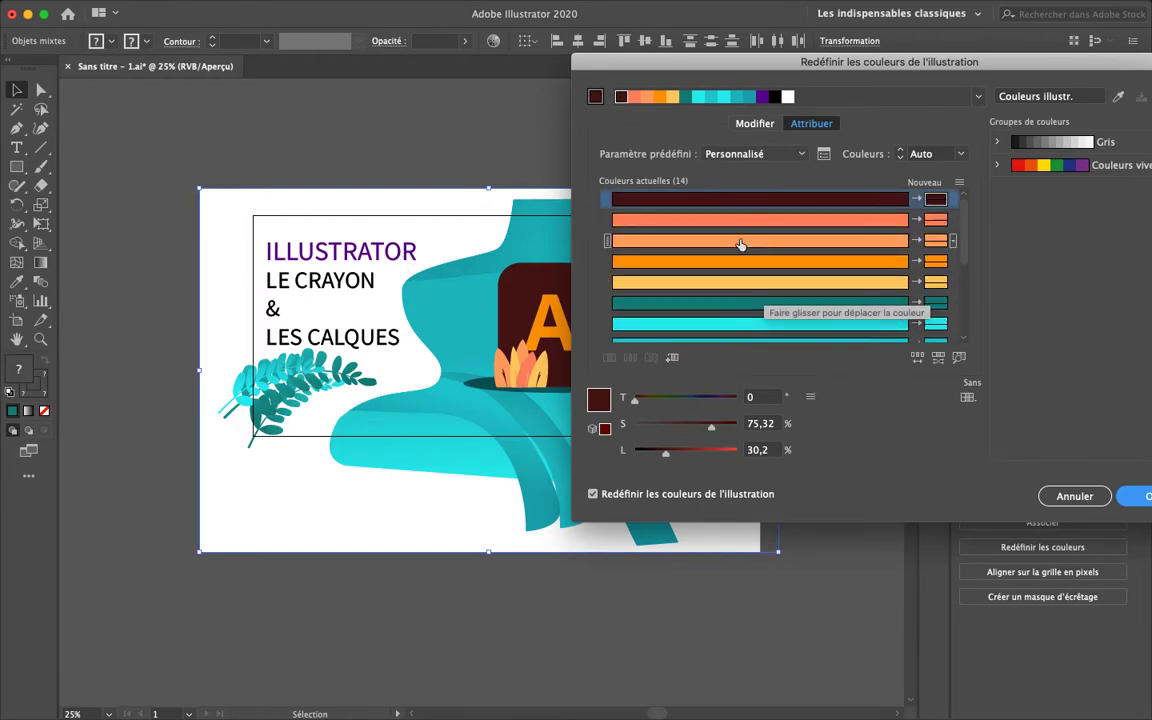
pyautogui.click(760, 128)
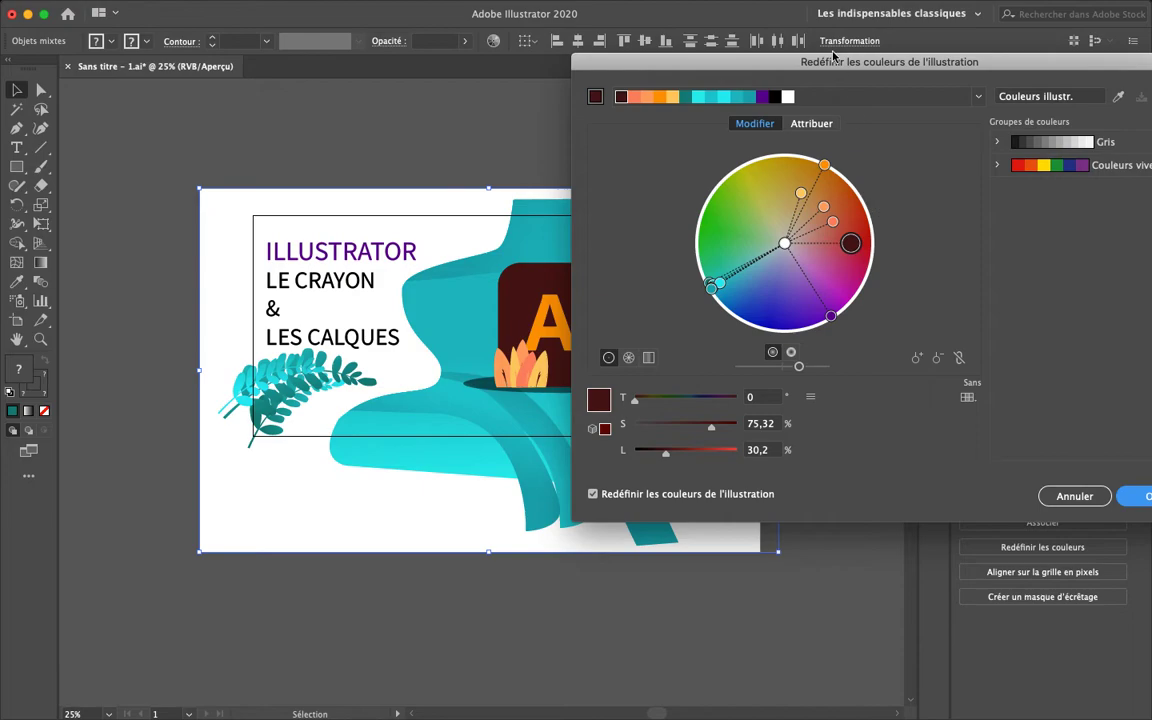
pyautogui.moveTo(830, 70); pyautogui.dragTo(972, 80)
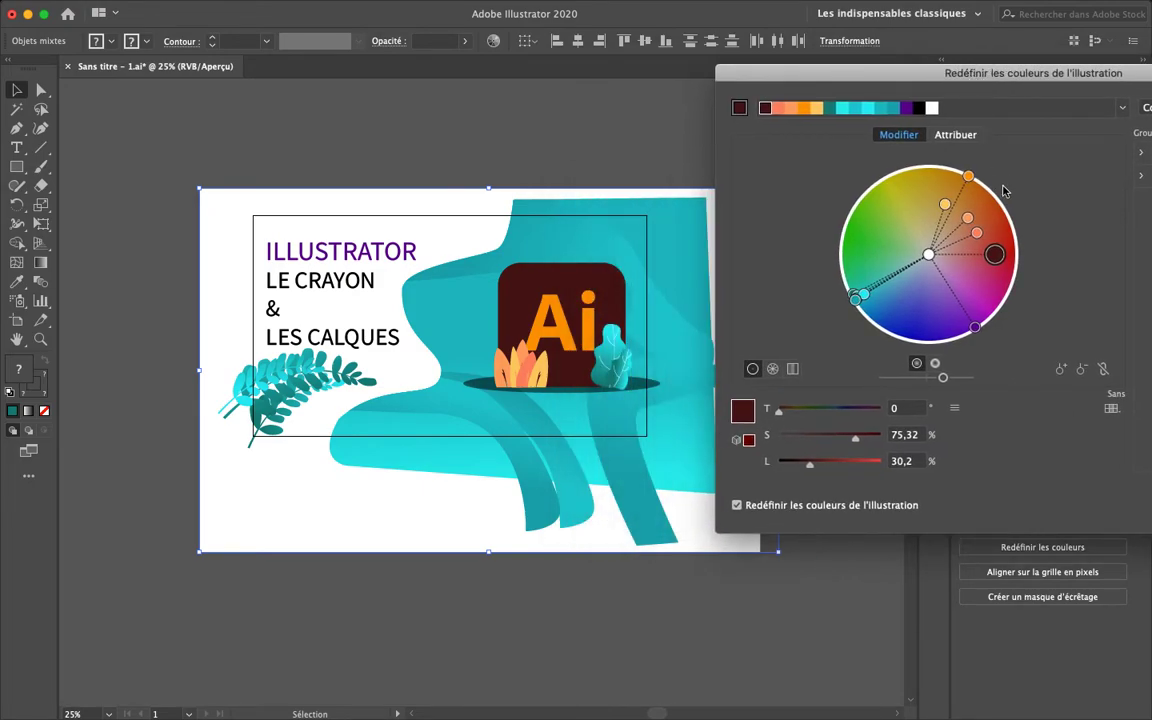
# Shift only the dark red to a hue of about 347° and link the harmony colors together
pyautogui.moveTo(1001, 271)
pyautogui.mouseDown()
pyautogui.moveTo(998, 258)
pyautogui.moveTo(875, 222)
pyautogui.moveTo(907, 193)
pyautogui.moveTo(922, 265)
pyautogui.moveTo(905, 335)
pyautogui.moveTo(899, 325)
pyautogui.moveTo(992, 262)
pyautogui.moveTo(992, 274)
pyautogui.mouseUp()
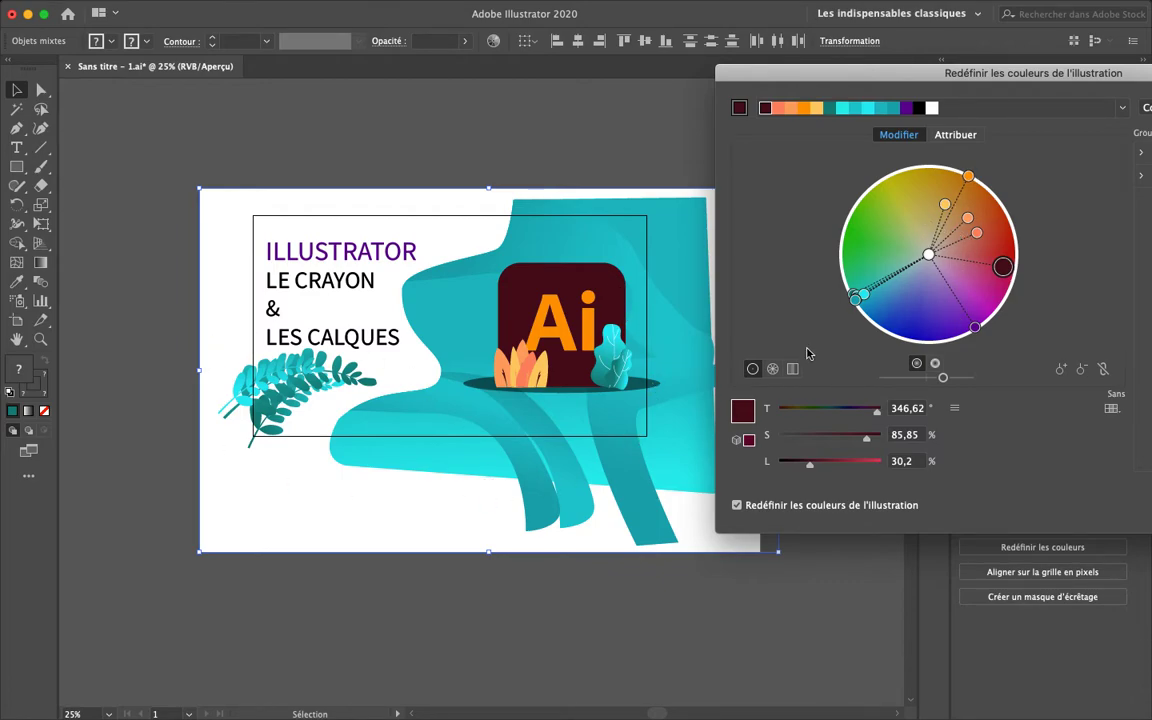
pyautogui.click(1104, 370)
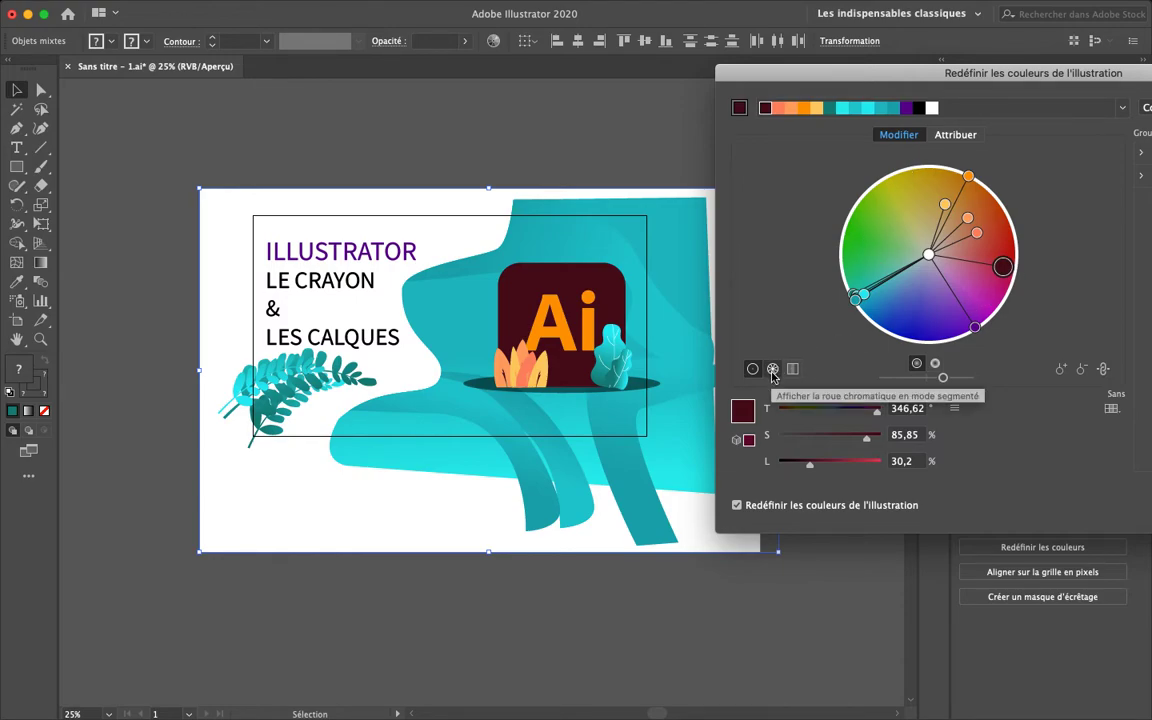
# Preview the colors on the segmented wheel and as color bars, and return to the smooth wheel
pyautogui.click(772, 370)
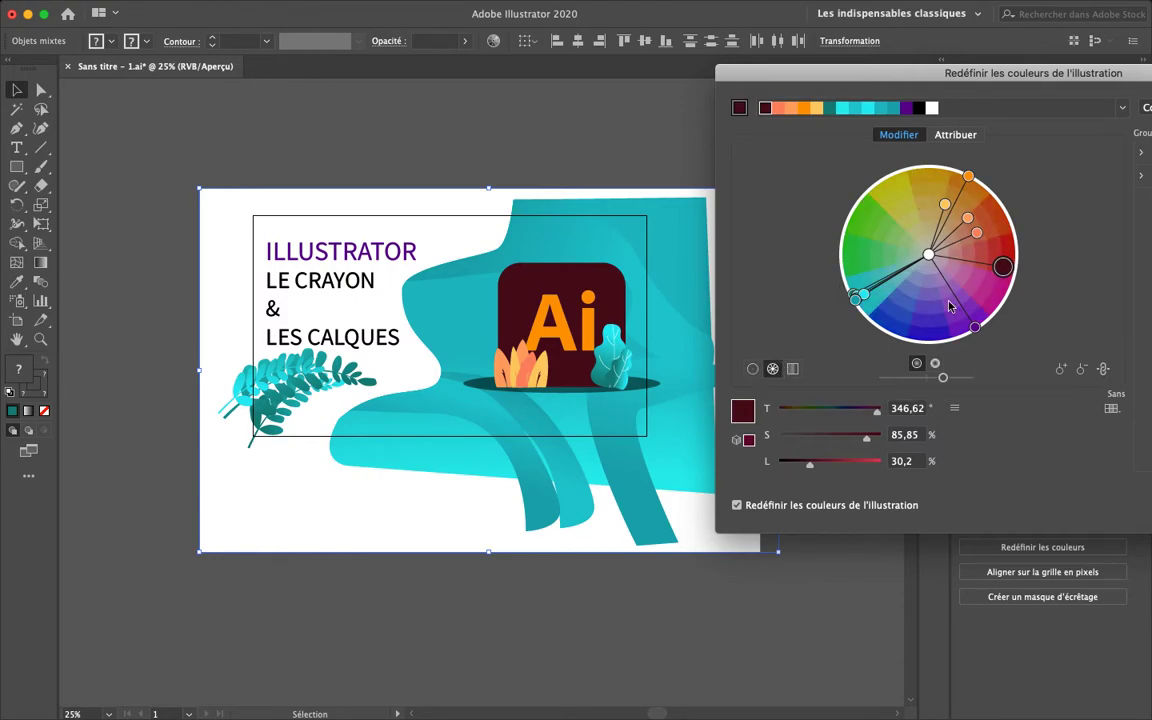
pyautogui.click(792, 369)
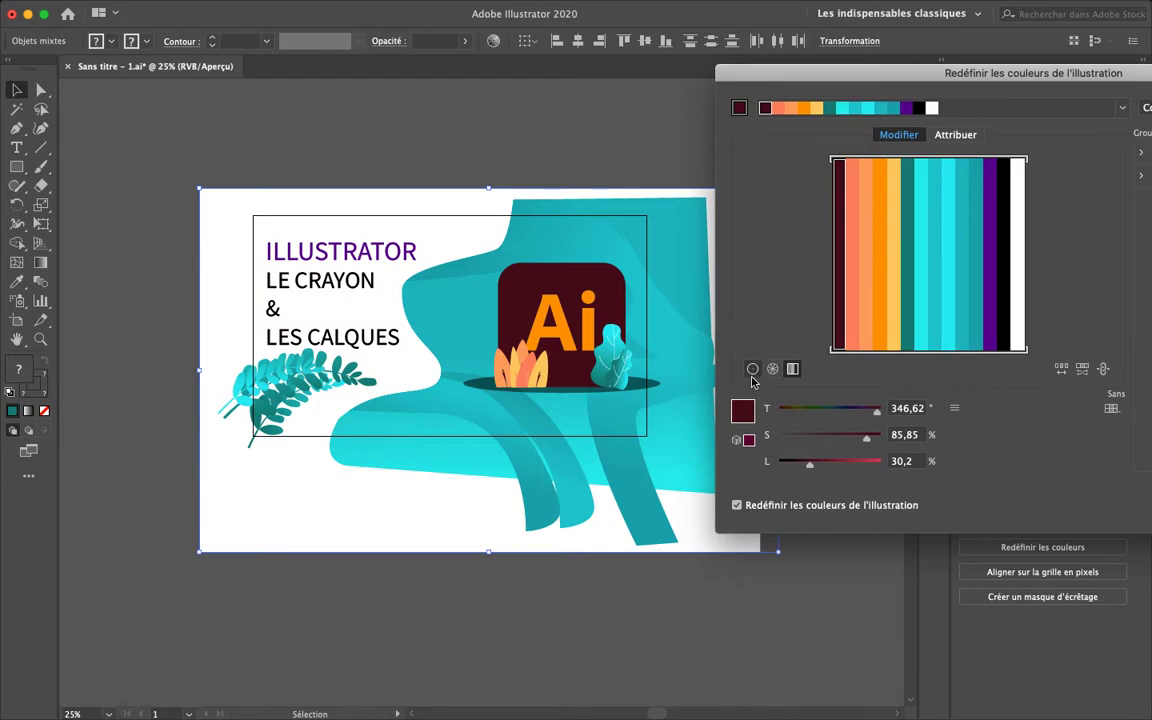
pyautogui.click(753, 371)
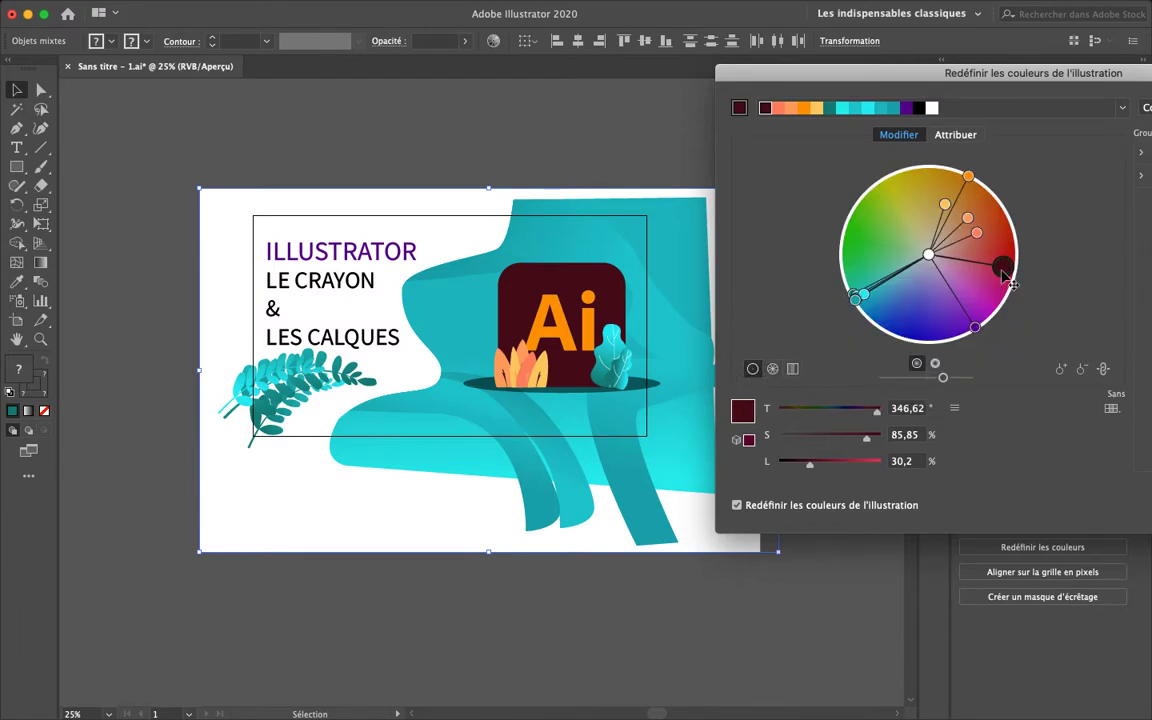
# Try rotating the linked colors around the wheel through several variants, ending with the dark red at about 350° hue and 83% saturation
pyautogui.moveTo(1003, 266)
pyautogui.mouseDown()
pyautogui.moveTo(974, 301)
pyautogui.moveTo(905, 316)
pyautogui.moveTo(912, 322)
pyautogui.mouseUp()
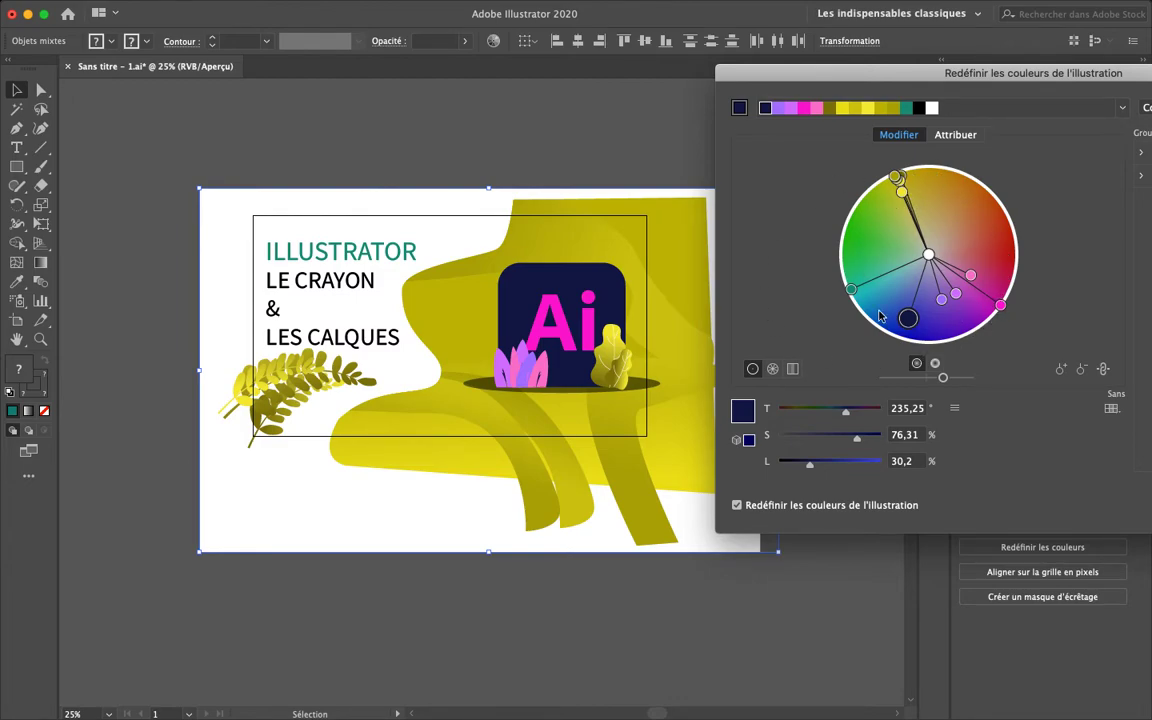
pyautogui.moveTo(908, 318); pyautogui.dragTo(913, 291)
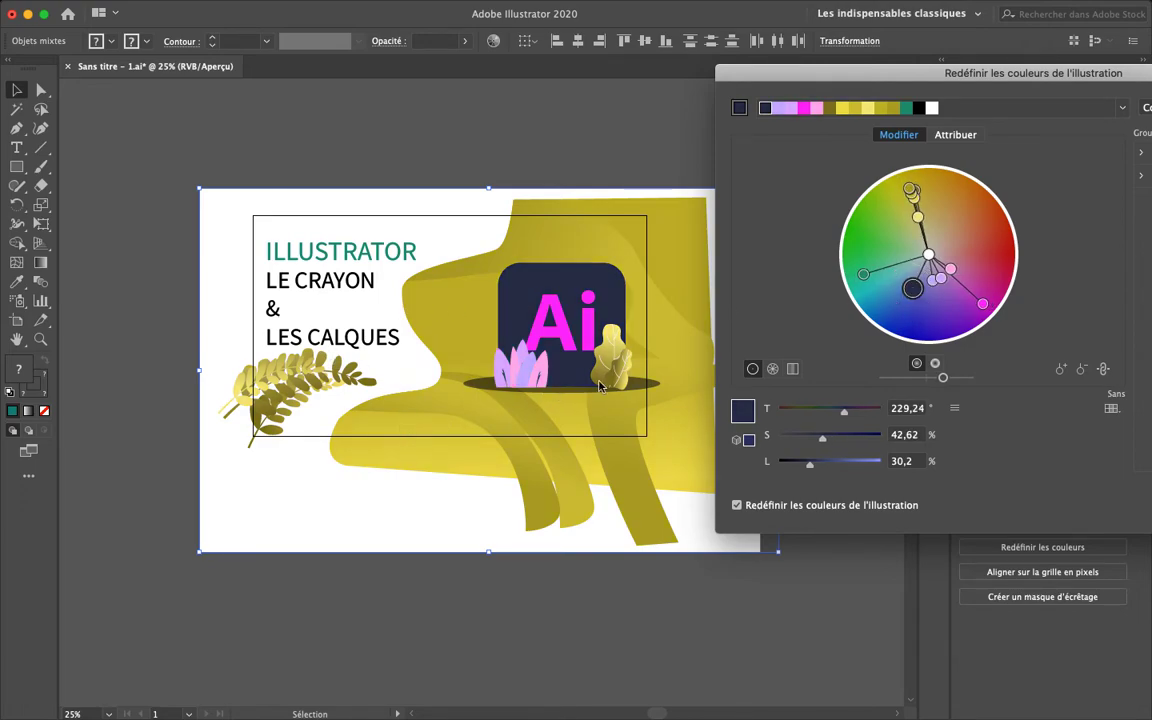
pyautogui.moveTo(912, 288)
pyautogui.mouseDown()
pyautogui.moveTo(915, 270)
pyautogui.moveTo(913, 323)
pyautogui.moveTo(856, 256)
pyautogui.moveTo(906, 194)
pyautogui.moveTo(964, 201)
pyautogui.moveTo(1001, 224)
pyautogui.moveTo(1008, 272)
pyautogui.moveTo(1002, 237)
pyautogui.moveTo(1008, 254)
pyautogui.mouseUp()
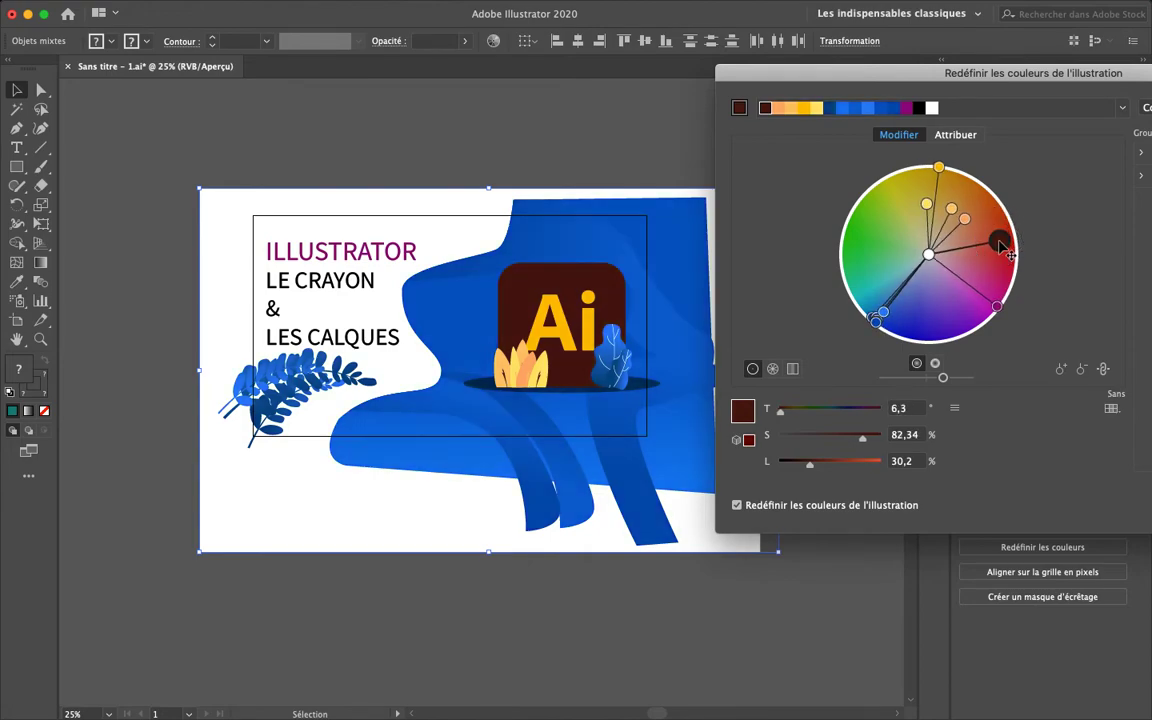
pyautogui.moveTo(1005, 247); pyautogui.dragTo(1001, 263)
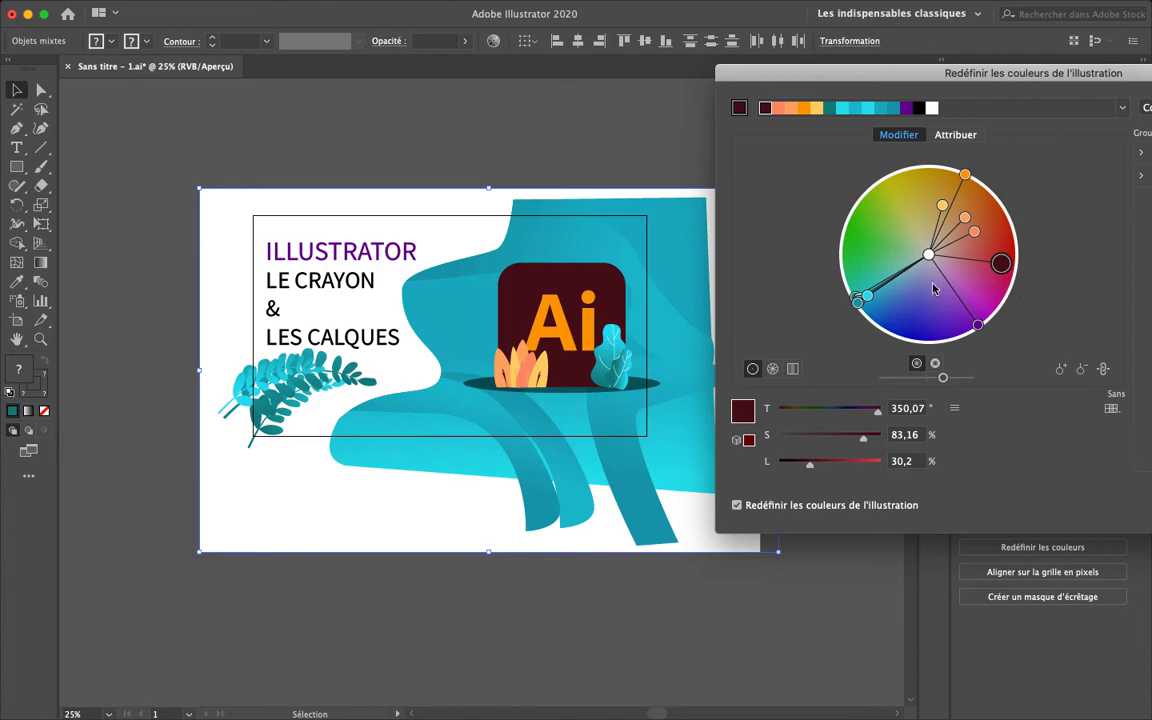
# Show the color assignment rows and limit the recolored illustration to 2 colors
pyautogui.click(957, 134)
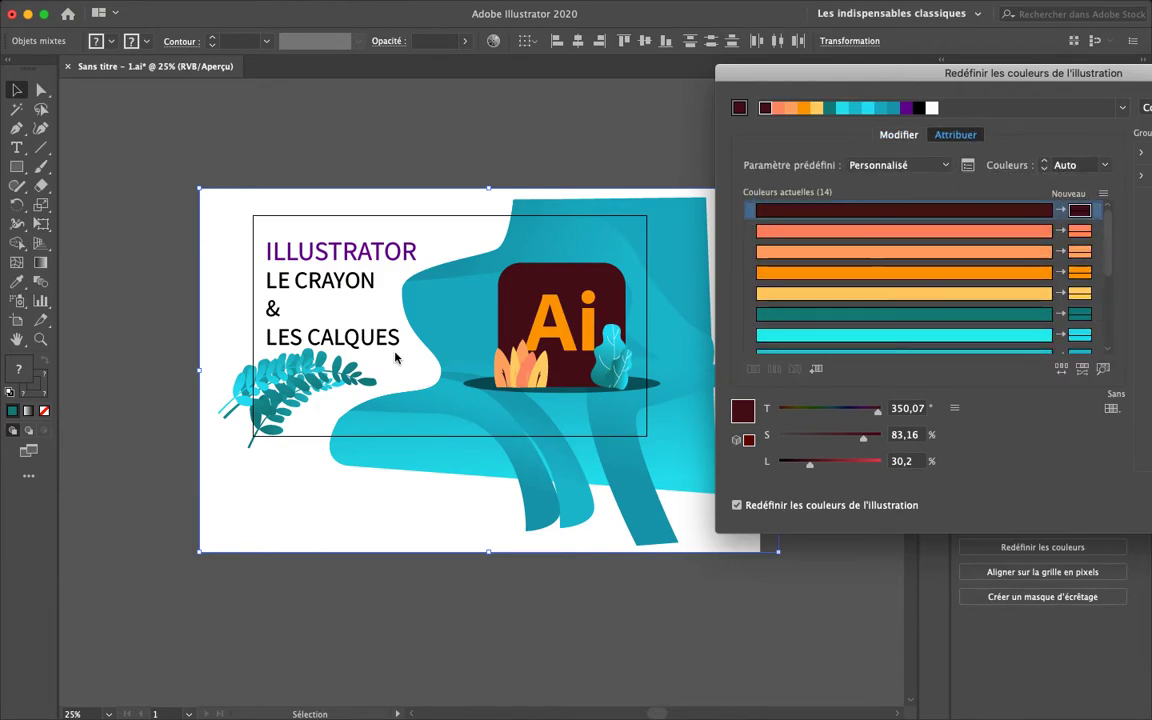
pyautogui.click(1045, 166)
pyautogui.click(1044, 162)
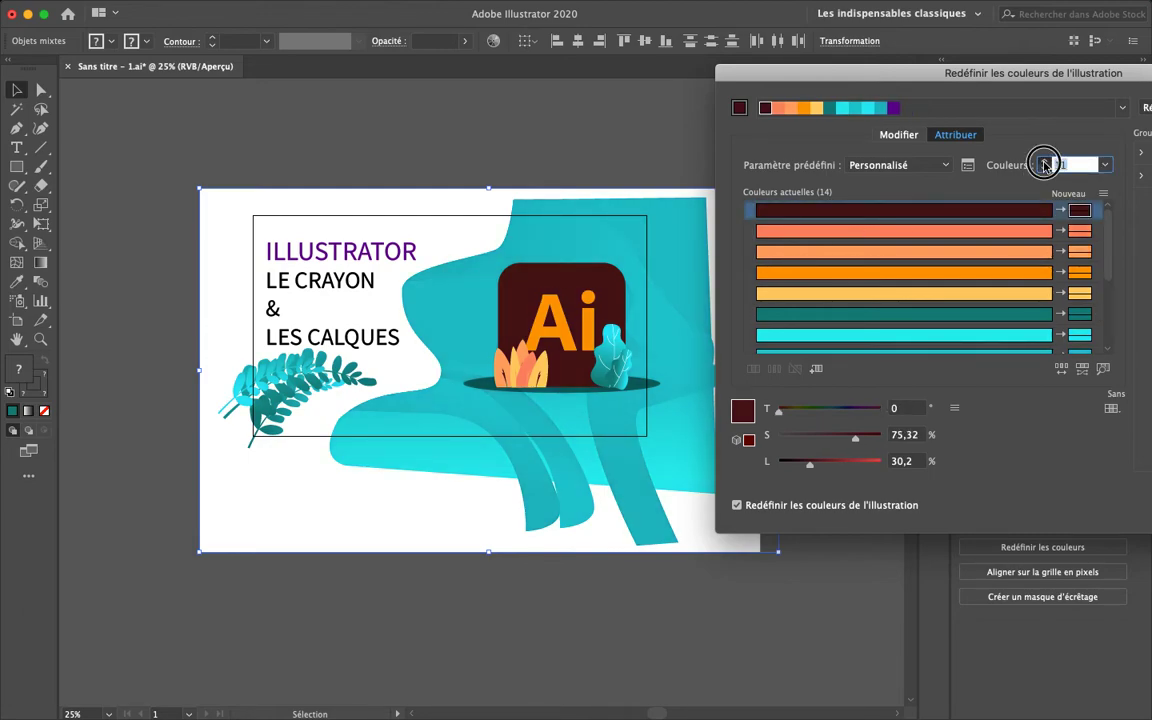
pyautogui.write('2')
pyautogui.press('Return')
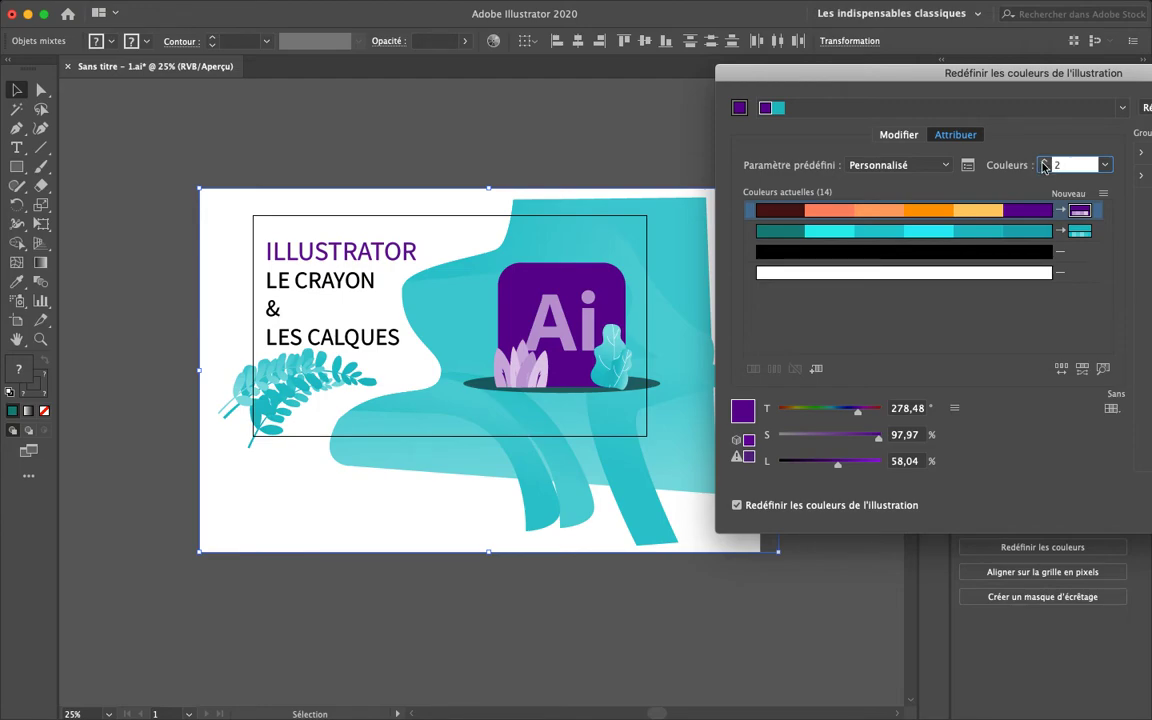
# Try reducing the illustration to 1 color and changing it to a brown with a hue of about 43°
pyautogui.click(1043, 164)
pyautogui.click(1046, 168)
pyautogui.click(1045, 170)
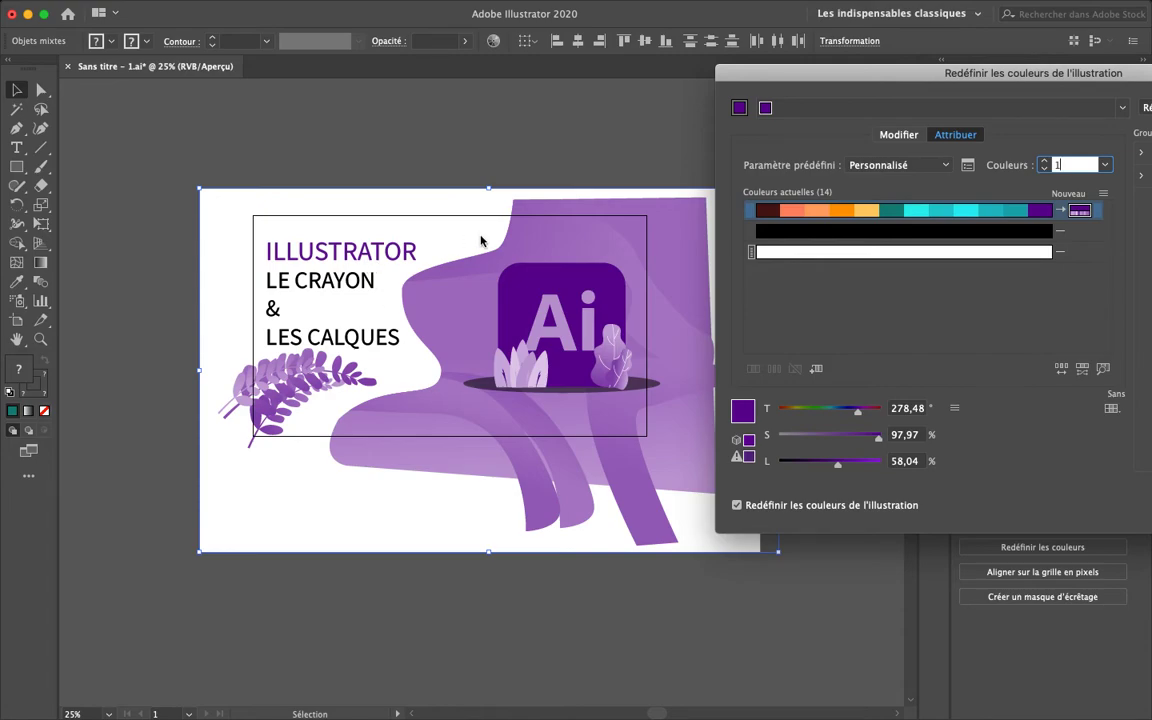
pyautogui.moveTo(797, 216); pyautogui.dragTo(850, 212)
pyautogui.click(851, 210)
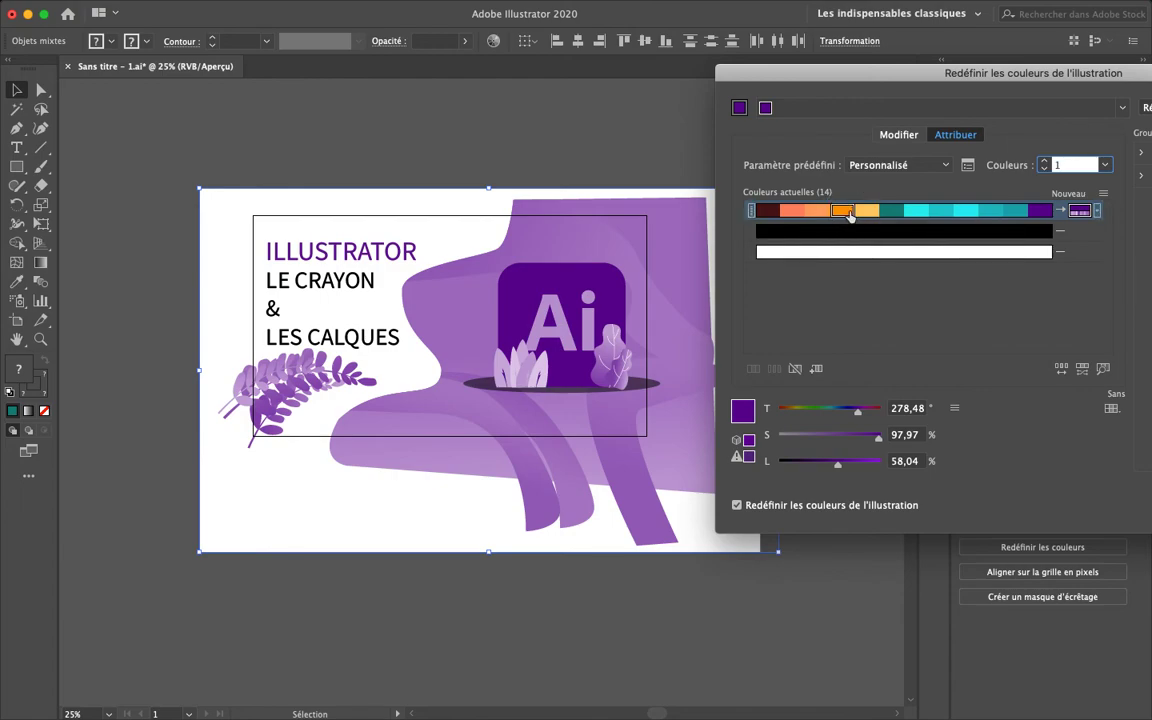
pyautogui.doubleClick(743, 420)
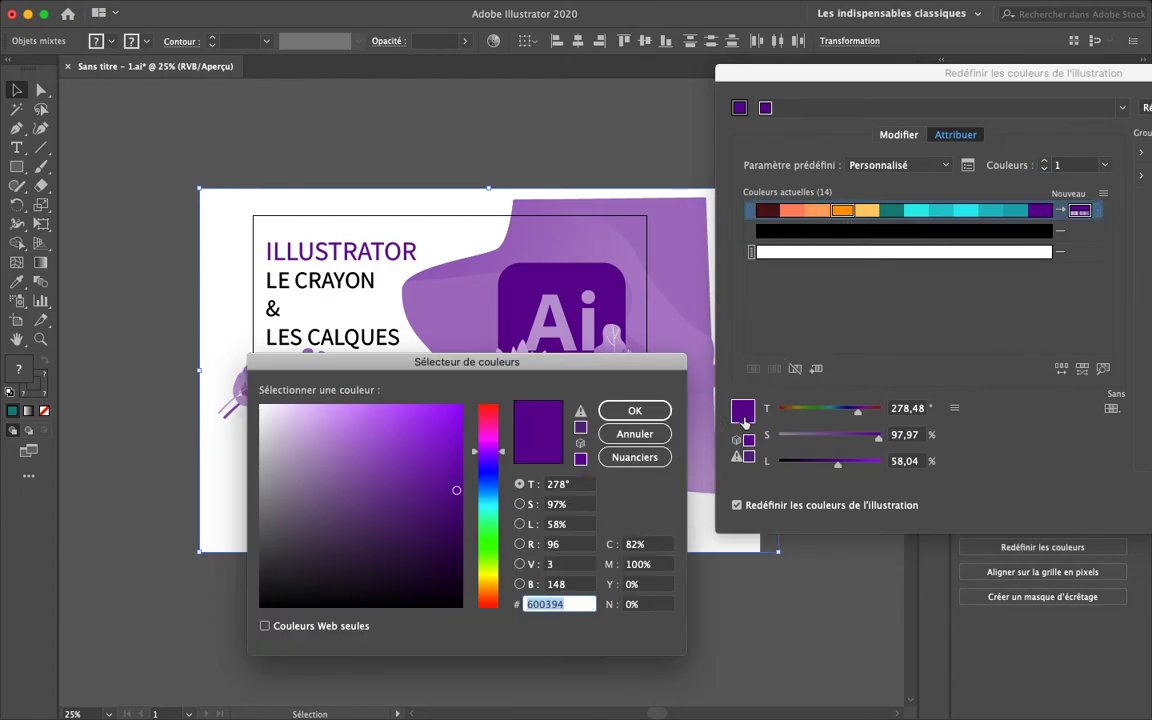
pyautogui.moveTo(487, 590); pyautogui.dragTo(489, 589)
pyautogui.click(621, 415)
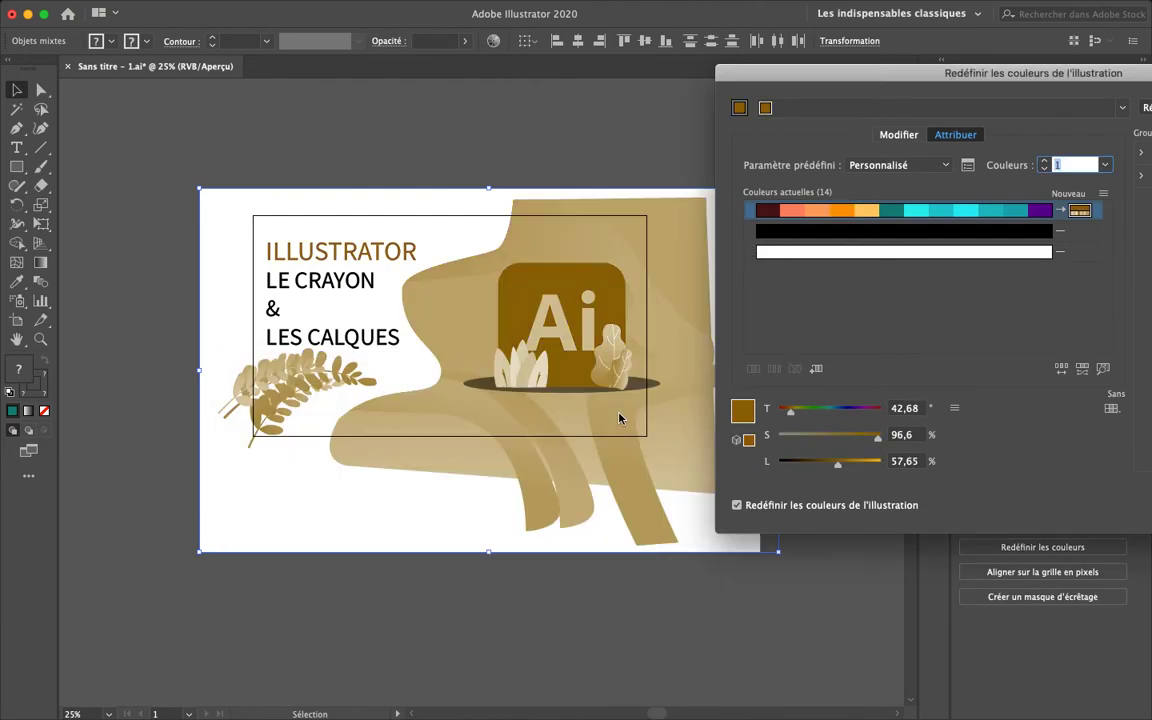
# Try the color count at 2 and bring it back down to 1
pyautogui.click(1043, 161)
pyautogui.click(1043, 161)
pyautogui.write('2')
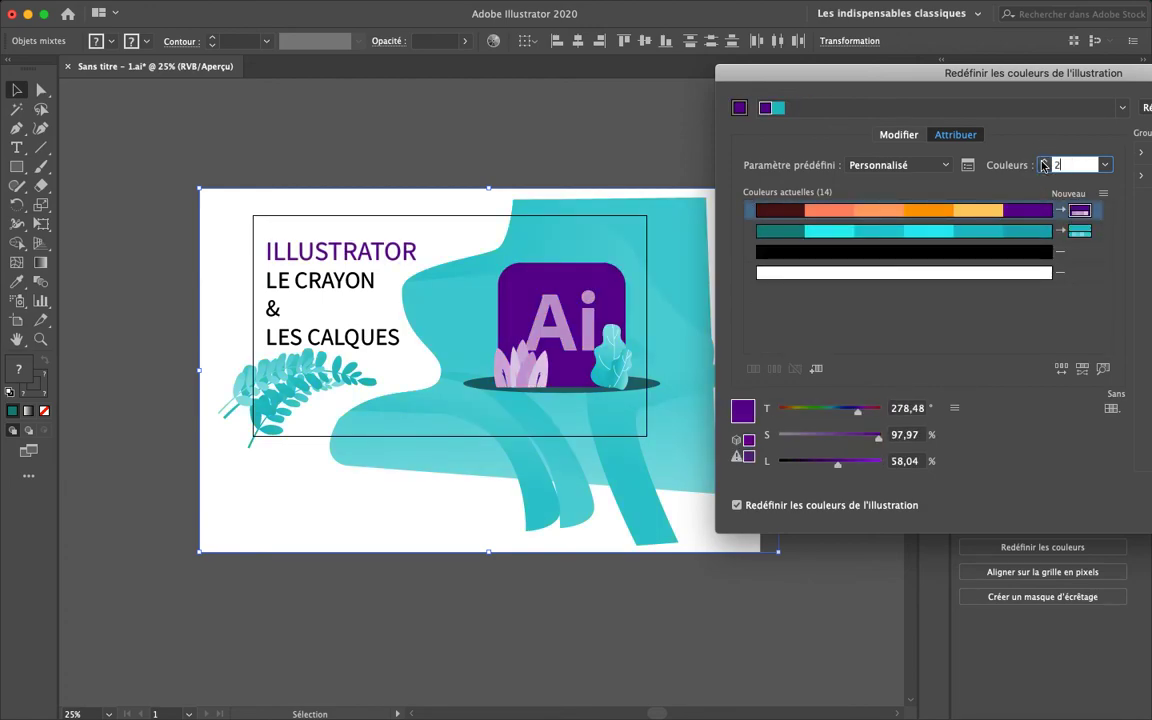
pyautogui.click(1043, 170)
pyautogui.click(1043, 170)
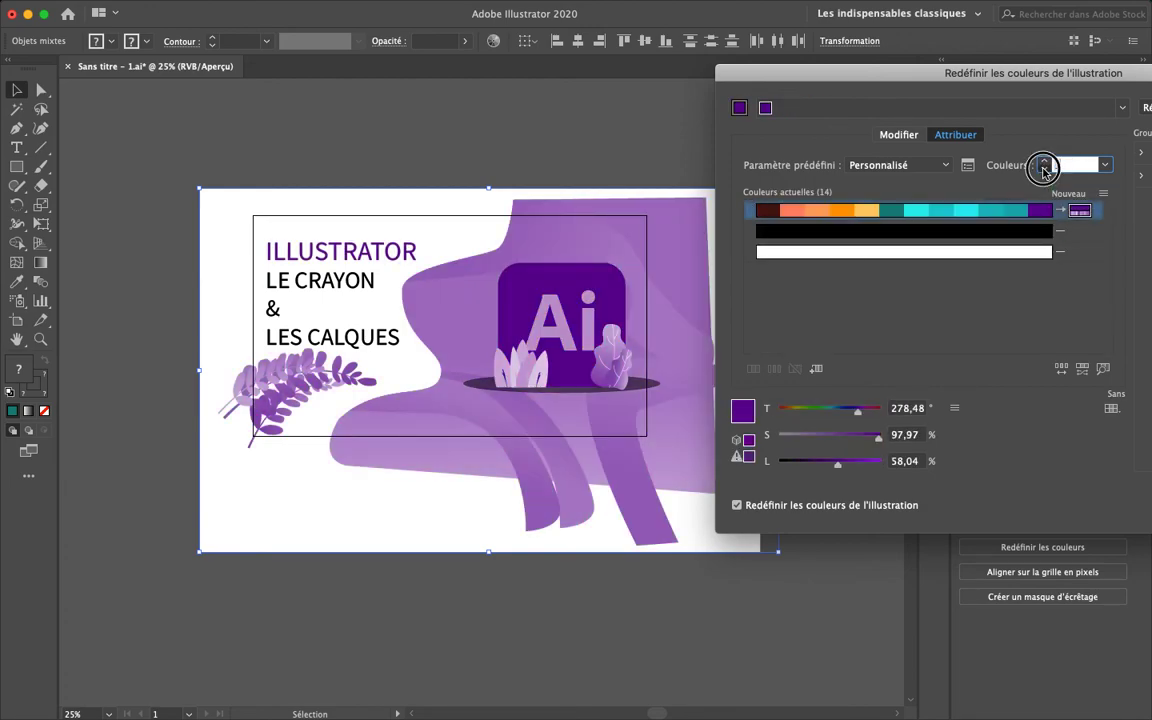
# Raise the number of recoloring colors step by step up to Tout
pyautogui.click(1043, 163)
pyautogui.click(1043, 163)
pyautogui.click(1043, 163)
pyautogui.click(1043, 163)
pyautogui.click(1043, 163)
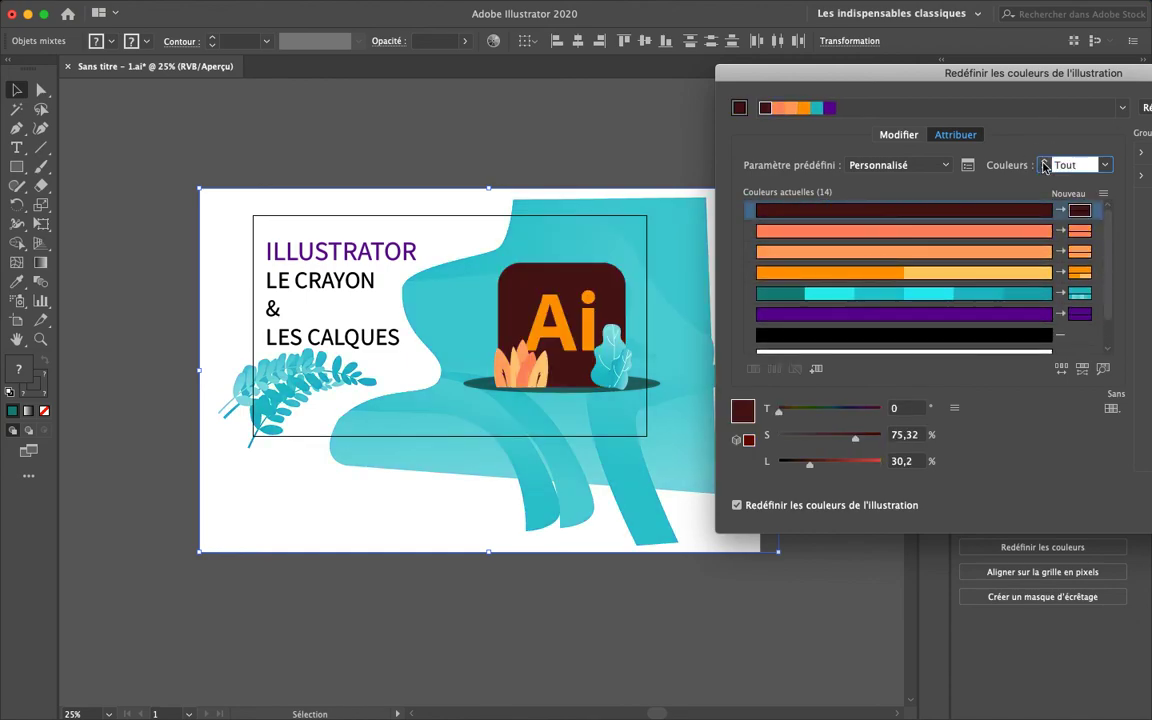